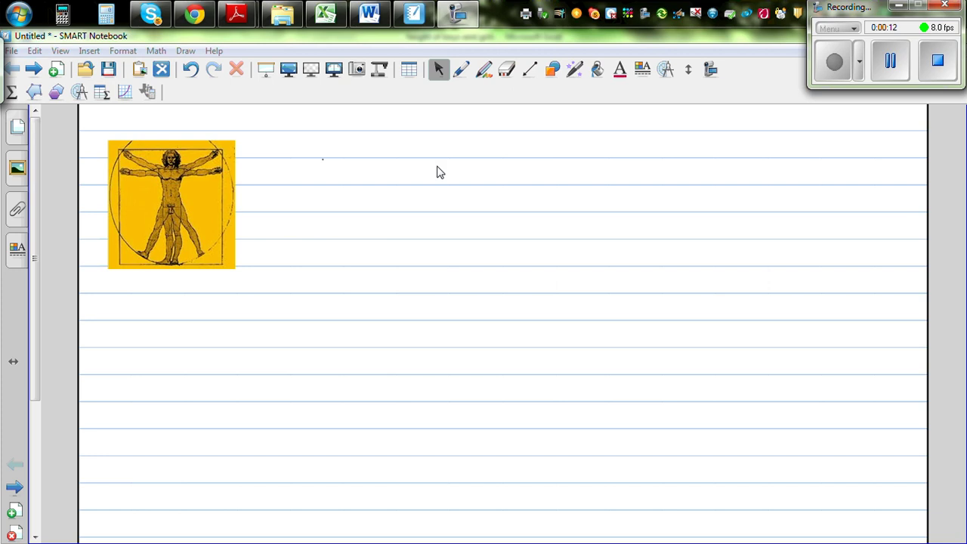
# Annotate the Vitruvian Man in dark red pen with an arrow labelled 'square' and edge tick marks.
pyautogui.click(461, 71)
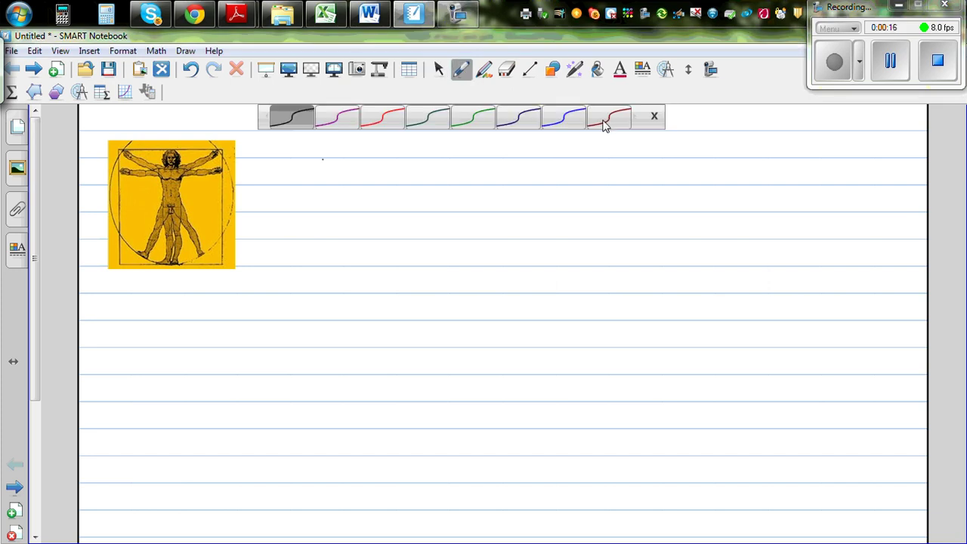
pyautogui.click(604, 121)
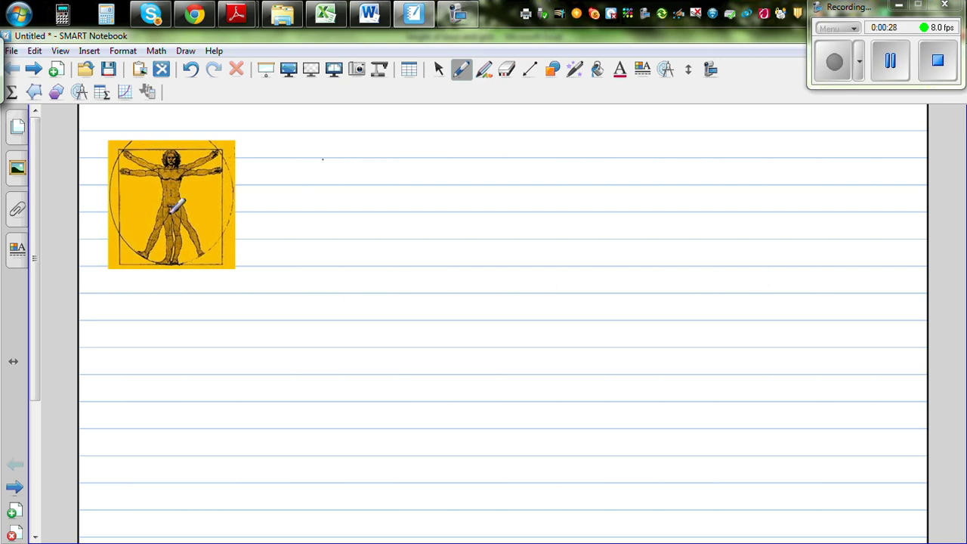
pyautogui.moveTo(226, 201)
pyautogui.mouseDown()
pyautogui.moveTo(255, 196)
pyautogui.moveTo(299, 213)
pyautogui.moveTo(318, 186)
pyautogui.moveTo(326, 193)
pyautogui.moveTo(351, 179)
pyautogui.mouseUp()
pyautogui.moveTo(117, 207); pyautogui.dragTo(122, 207)
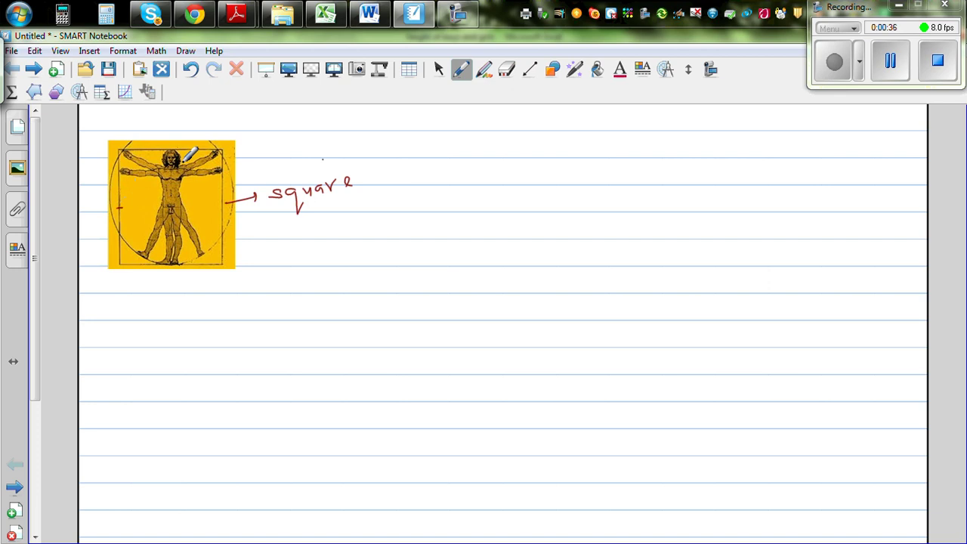
pyautogui.moveTo(152, 144); pyautogui.dragTo(150, 151)
pyautogui.moveTo(218, 198); pyautogui.dragTo(225, 198)
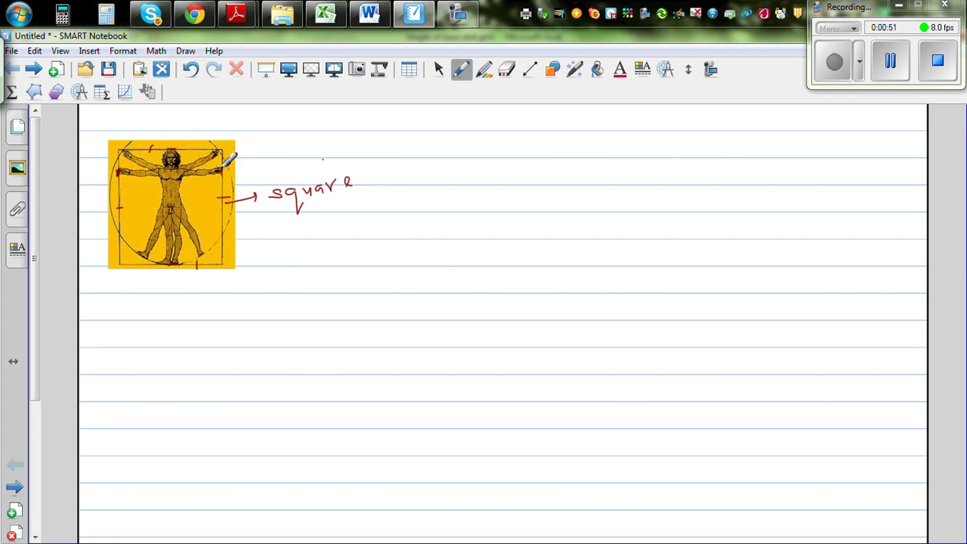
# Handwrite 'Height = Armspan' beside the image and draw a box around it.
pyautogui.moveTo(441, 162)
pyautogui.mouseDown()
pyautogui.moveTo(441, 179)
pyautogui.moveTo(451, 171)
pyautogui.moveTo(494, 180)
pyautogui.moveTo(478, 197)
pyautogui.mouseUp()
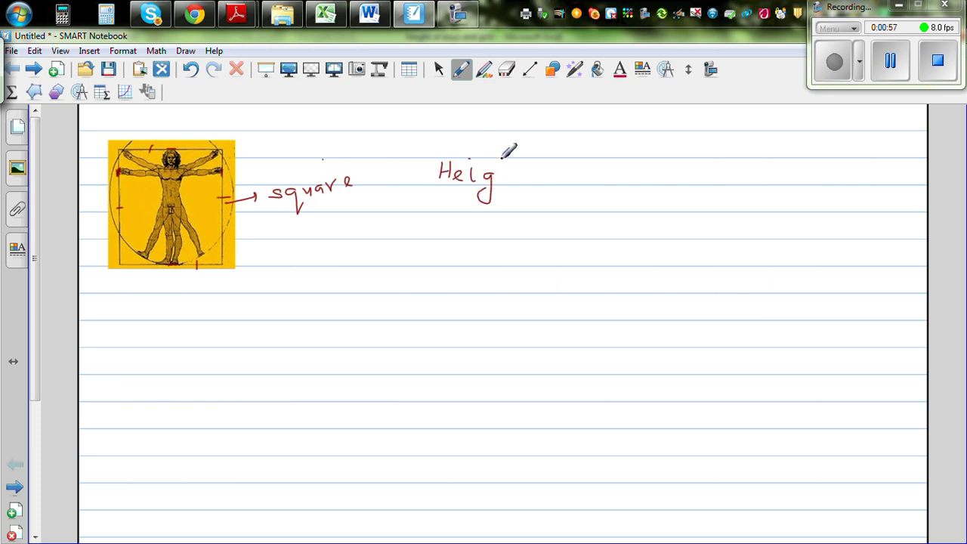
pyautogui.moveTo(502, 157)
pyautogui.mouseDown()
pyautogui.moveTo(511, 183)
pyautogui.moveTo(524, 182)
pyautogui.moveTo(528, 166)
pyautogui.mouseUp()
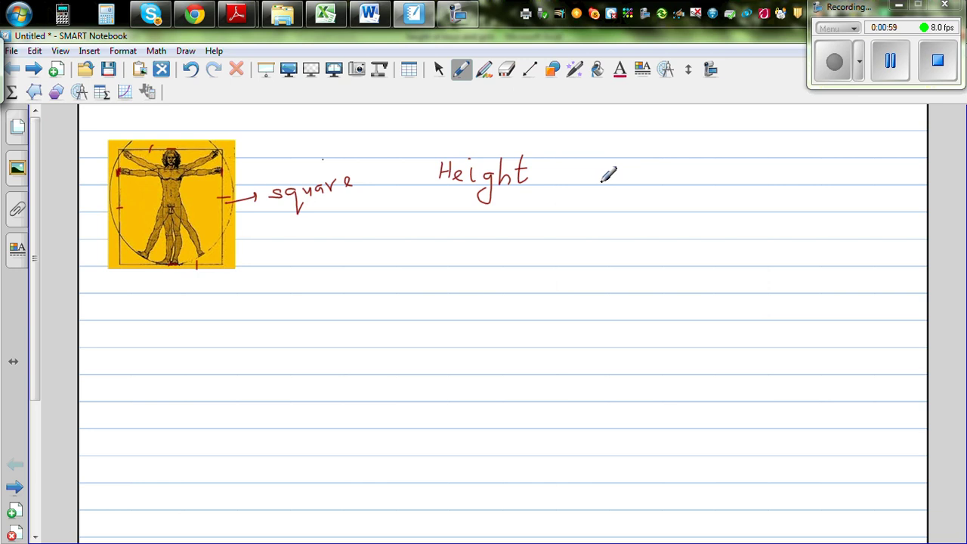
pyautogui.moveTo(602, 183)
pyautogui.mouseDown()
pyautogui.moveTo(639, 172)
pyautogui.moveTo(676, 183)
pyautogui.moveTo(694, 162)
pyautogui.moveTo(753, 181)
pyautogui.mouseUp()
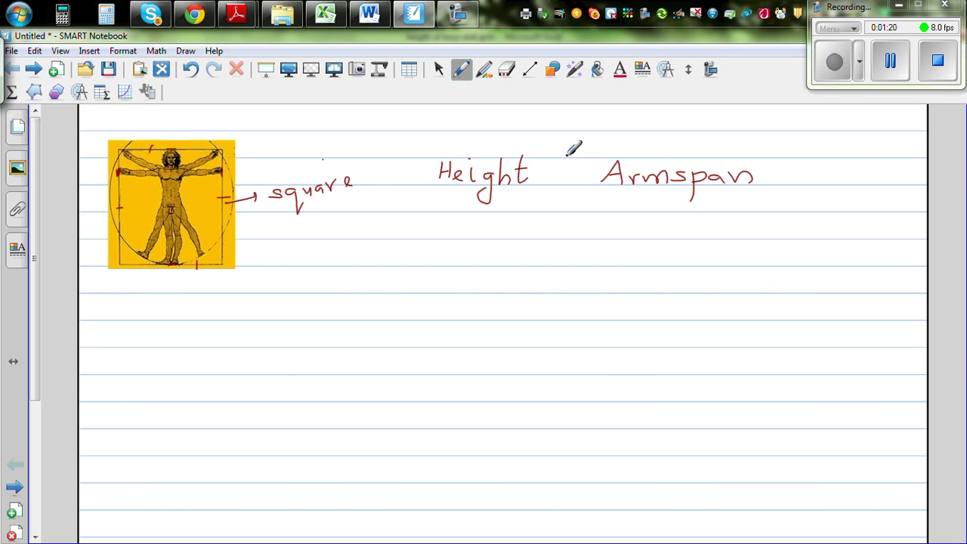
pyautogui.moveTo(561, 174); pyautogui.dragTo(577, 181)
pyautogui.moveTo(430, 138)
pyautogui.mouseDown()
pyautogui.moveTo(426, 201)
pyautogui.moveTo(761, 197)
pyautogui.moveTo(764, 139)
pyautogui.moveTo(430, 142)
pyautogui.mouseUp()
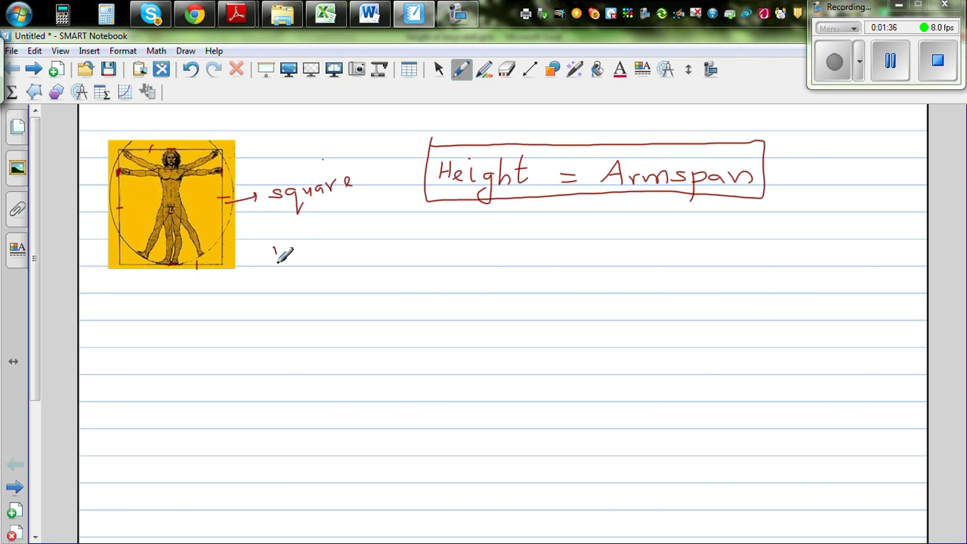
# Write the question 'Is height = armspan?' below the image.
pyautogui.moveTo(276, 244)
pyautogui.mouseDown()
pyautogui.moveTo(275, 261)
pyautogui.moveTo(286, 261)
pyautogui.moveTo(284, 243)
pyautogui.moveTo(291, 260)
pyautogui.mouseUp()
pyautogui.moveTo(347, 243)
pyautogui.mouseDown()
pyautogui.moveTo(347, 261)
pyautogui.moveTo(387, 261)
pyautogui.moveTo(393, 281)
pyautogui.mouseUp()
pyautogui.click(387, 242)
pyautogui.moveTo(415, 242)
pyautogui.mouseDown()
pyautogui.moveTo(426, 261)
pyautogui.moveTo(442, 262)
pyautogui.moveTo(448, 242)
pyautogui.moveTo(491, 262)
pyautogui.moveTo(537, 262)
pyautogui.moveTo(554, 254)
pyautogui.moveTo(649, 262)
pyautogui.moveTo(695, 243)
pyautogui.mouseUp()
pyautogui.click(698, 261)
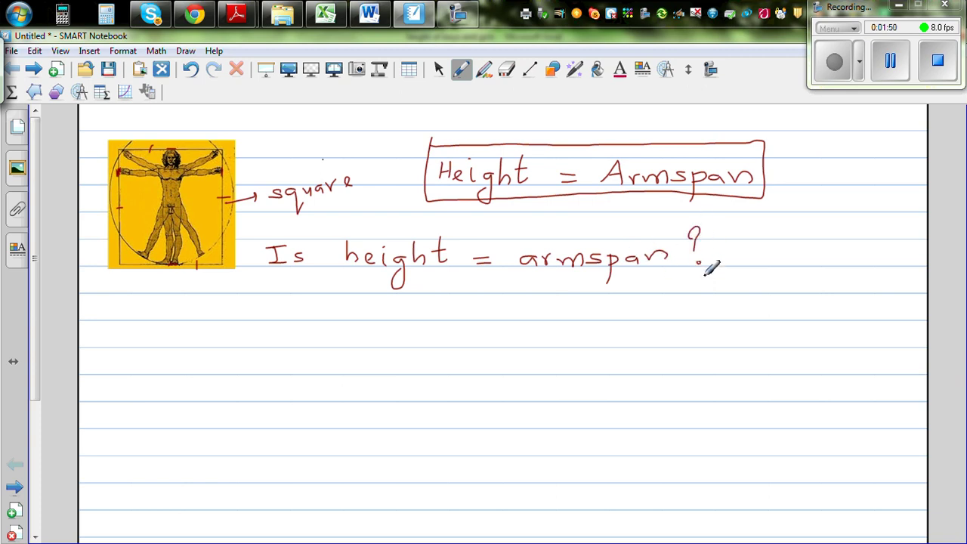
# On the next page's graph, circle the 120 point, label it '(164,120)' and 'outlier', and dot another point.
pyautogui.click(15, 486)
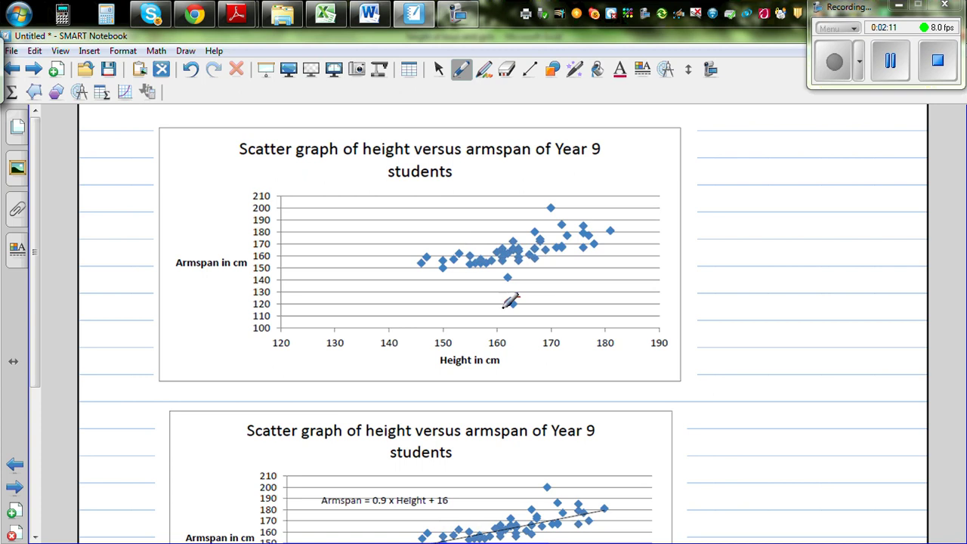
pyautogui.moveTo(504, 303)
pyautogui.mouseDown()
pyautogui.moveTo(518, 309)
pyautogui.moveTo(521, 296)
pyautogui.mouseUp()
pyautogui.moveTo(528, 303)
pyautogui.mouseDown()
pyautogui.moveTo(602, 279)
pyautogui.moveTo(608, 291)
pyautogui.mouseUp()
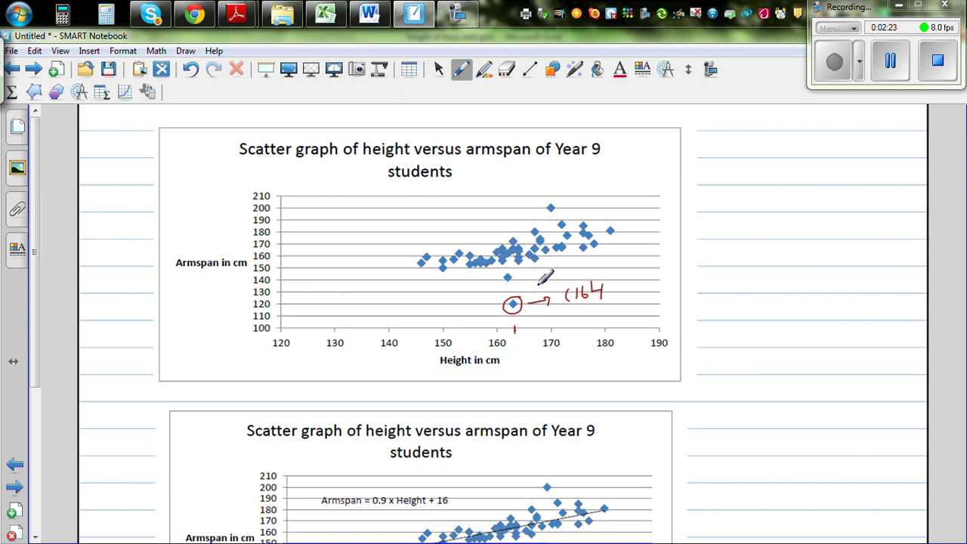
pyautogui.moveTo(614, 295)
pyautogui.mouseDown()
pyautogui.moveTo(654, 270)
pyautogui.moveTo(659, 280)
pyautogui.mouseUp()
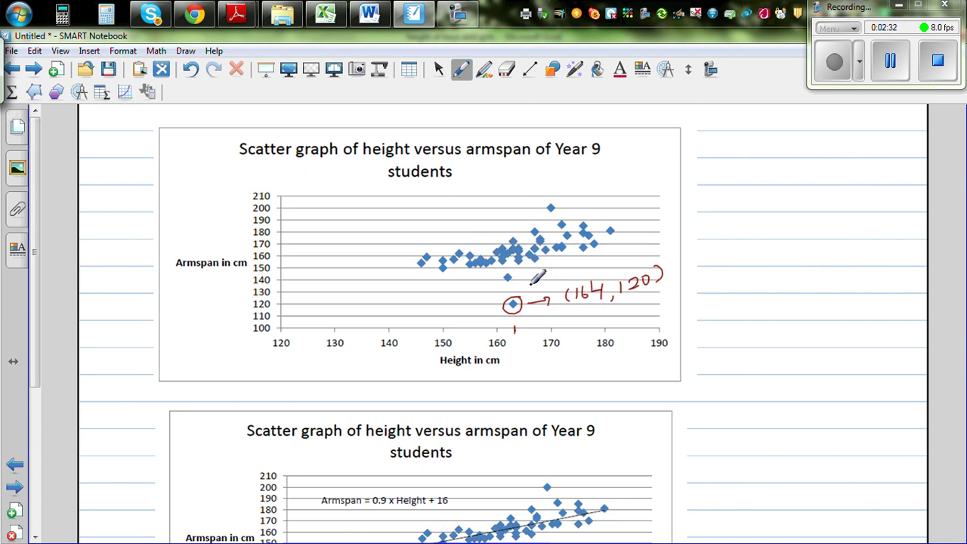
pyautogui.moveTo(526, 314)
pyautogui.mouseDown()
pyautogui.moveTo(579, 320)
pyautogui.moveTo(669, 302)
pyautogui.mouseUp()
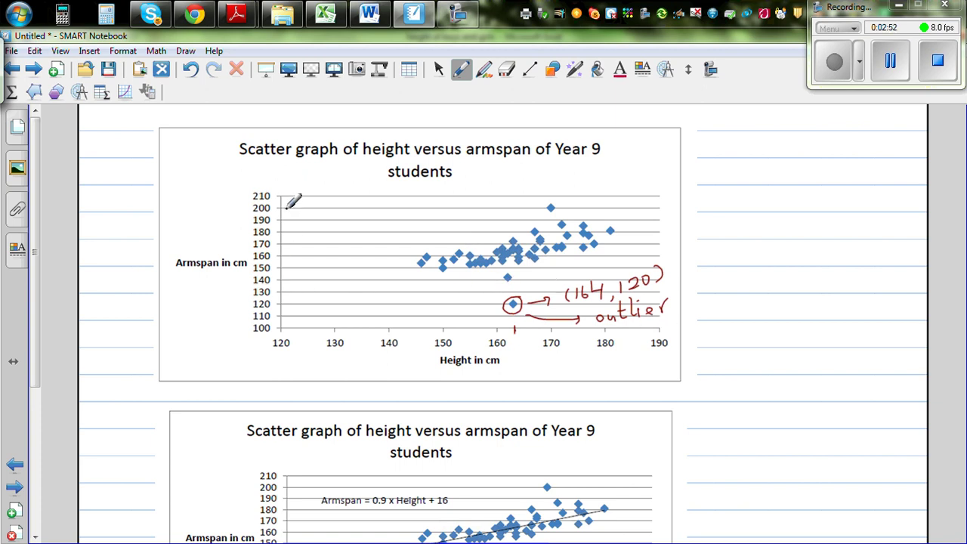
pyautogui.click(534, 231)
# Draw red dotted lines from the dotted point down to the x-axis and across to the y-axis.
pyautogui.click(528, 73)
pyautogui.click(451, 121)
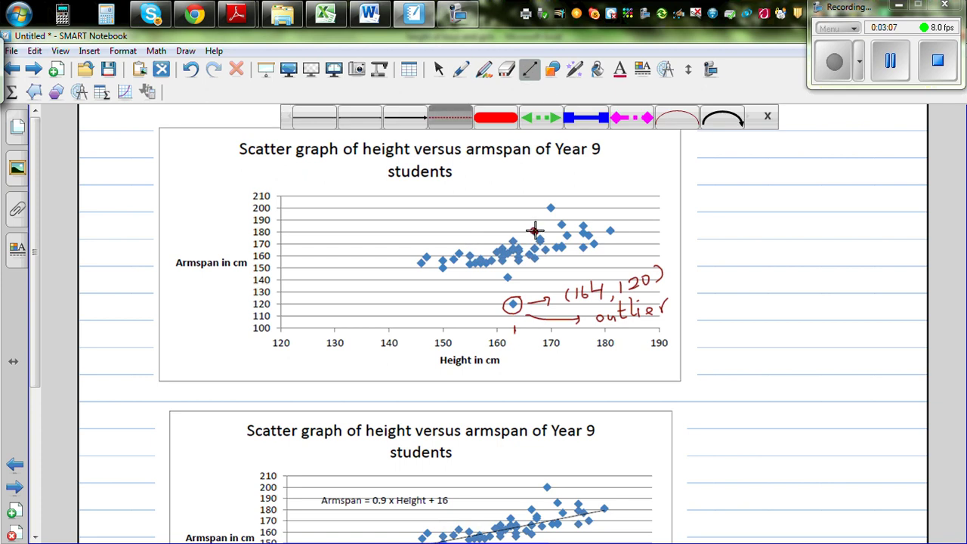
pyautogui.moveTo(533, 231); pyautogui.dragTo(535, 325)
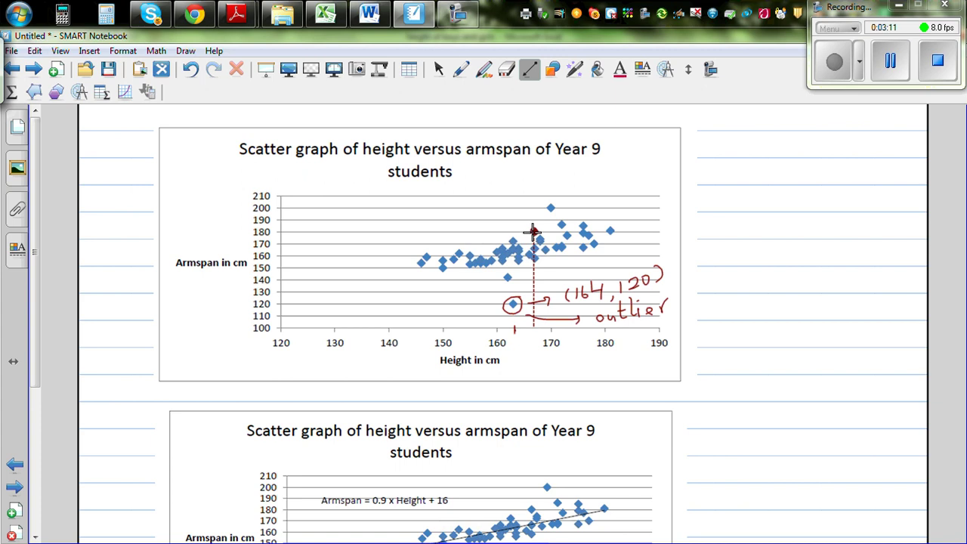
pyautogui.moveTo(532, 231); pyautogui.dragTo(306, 237)
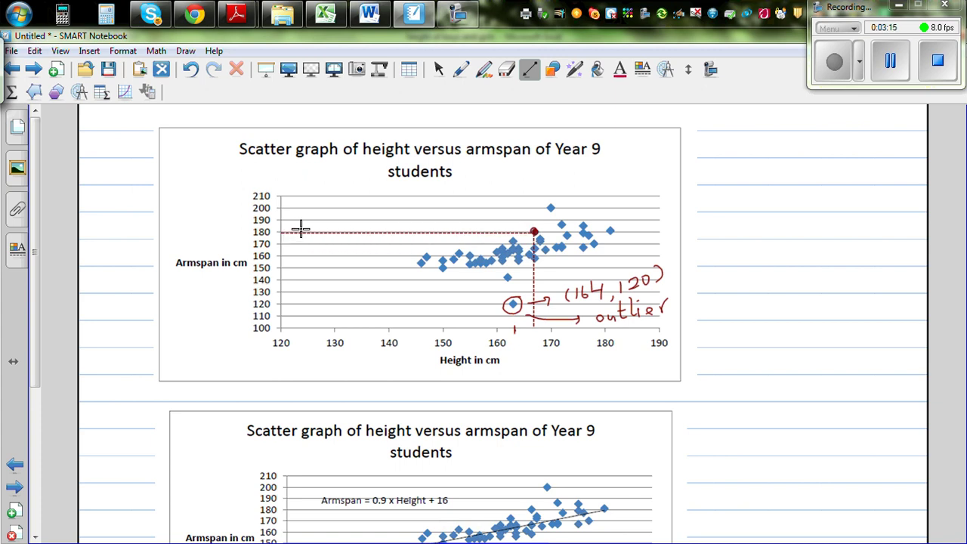
# Label the point '(168,180)' in dark green pen.
pyautogui.click(460, 73)
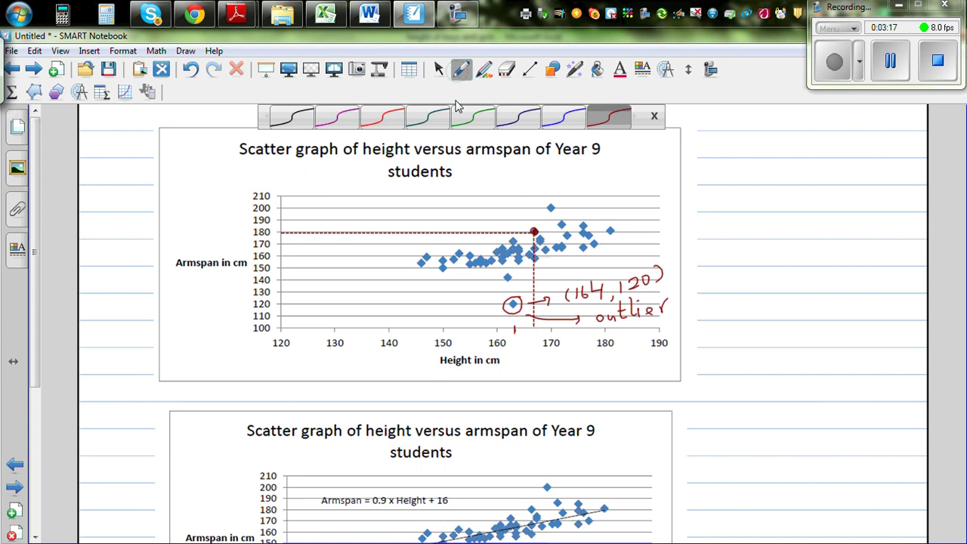
pyautogui.click(428, 117)
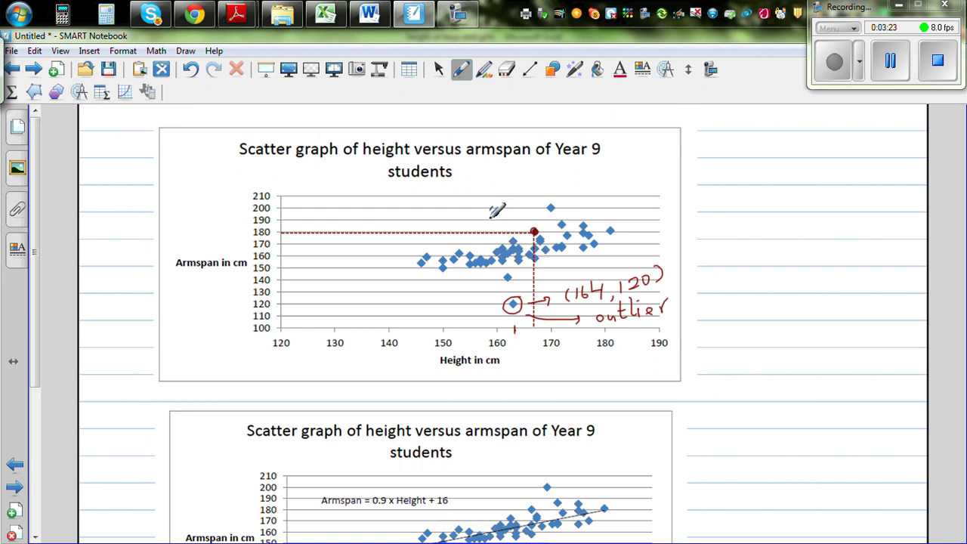
pyautogui.moveTo(498, 205); pyautogui.dragTo(521, 217)
pyautogui.moveTo(528, 199); pyautogui.dragTo(528, 209)
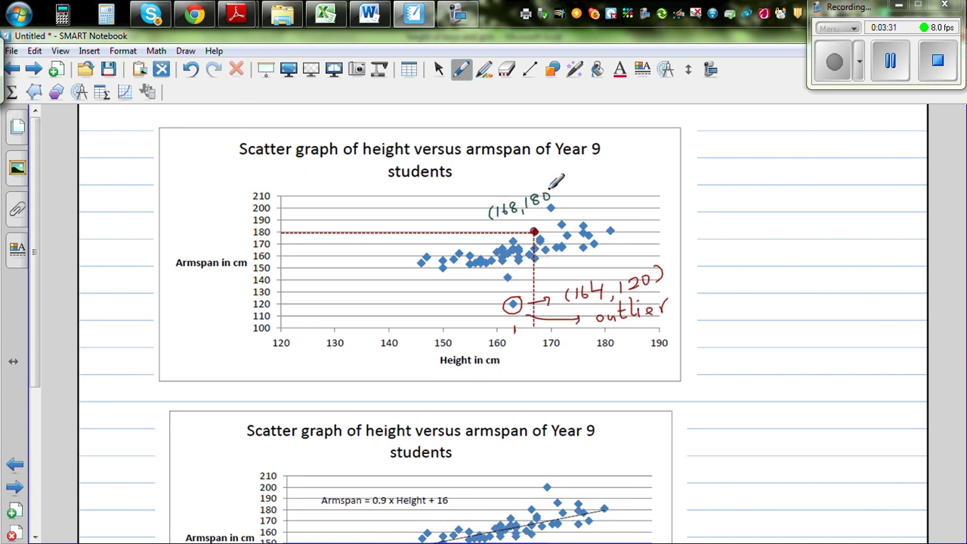
pyautogui.moveTo(552, 190); pyautogui.dragTo(554, 200)
# Draw dotted lines from the point at 150 to both axes.
pyautogui.click(529, 70)
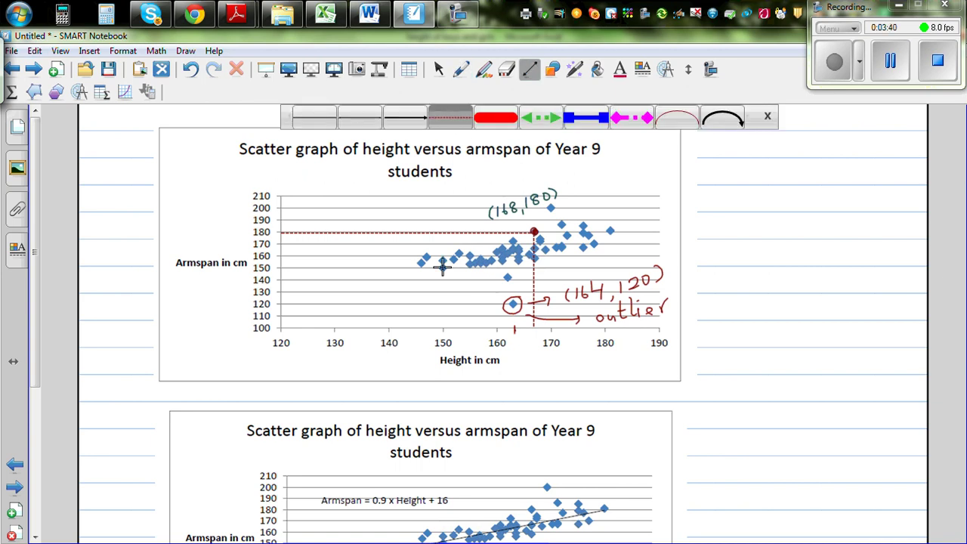
pyautogui.moveTo(442, 258); pyautogui.dragTo(444, 325)
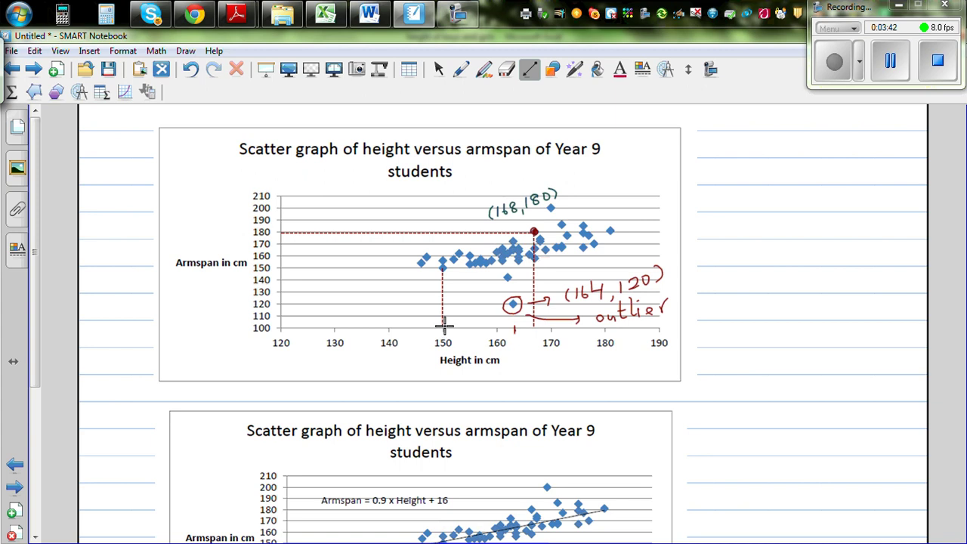
pyautogui.moveTo(439, 268); pyautogui.dragTo(282, 266)
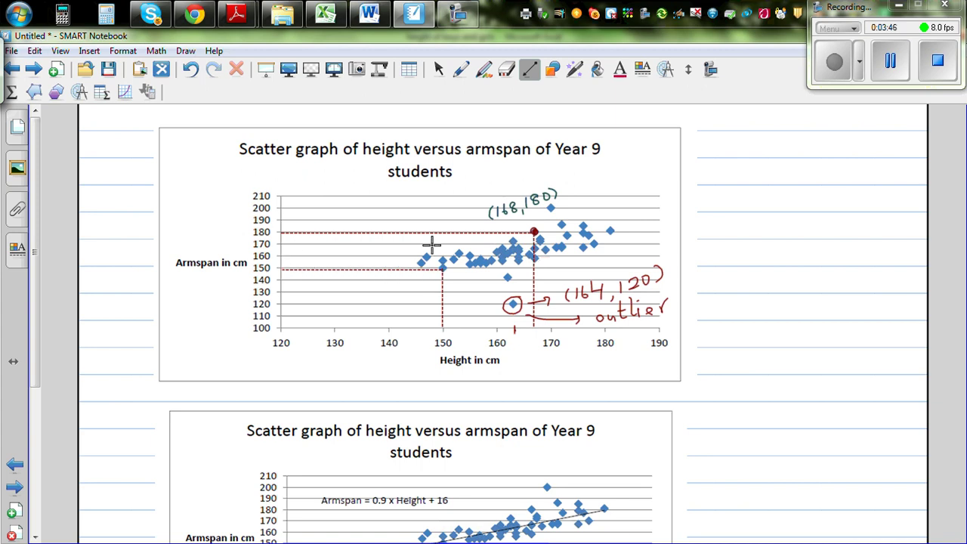
# Dot the point in dark blue pen and label it '(150,150)'.
pyautogui.click(461, 69)
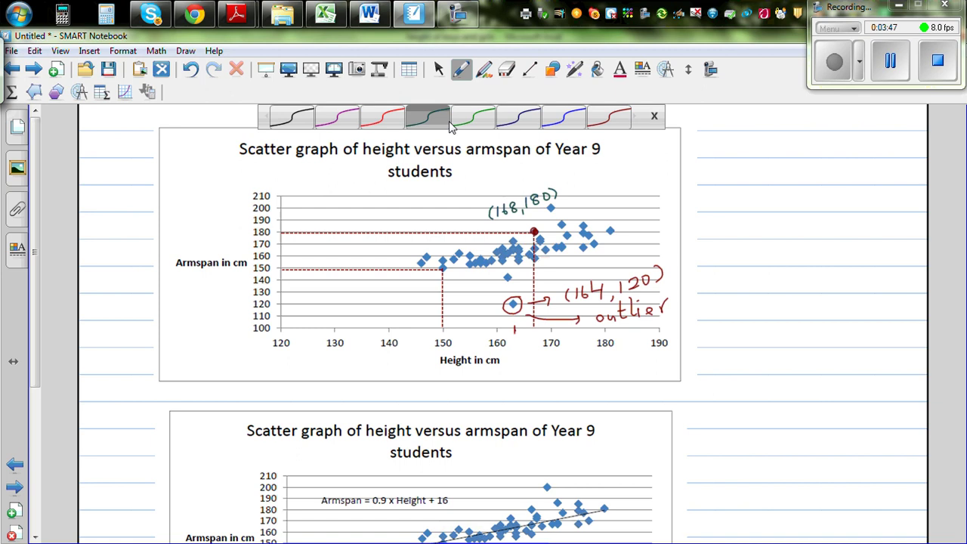
pyautogui.click(519, 119)
pyautogui.click(453, 258)
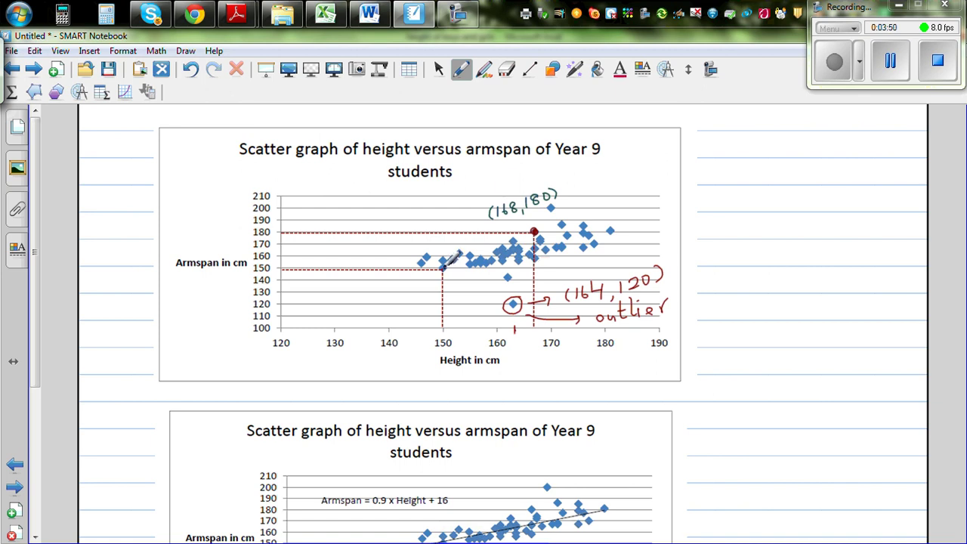
pyautogui.click(442, 267)
pyautogui.moveTo(390, 284)
pyautogui.mouseDown()
pyautogui.moveTo(387, 297)
pyautogui.moveTo(446, 280)
pyautogui.mouseUp()
pyautogui.moveTo(451, 274); pyautogui.dragTo(452, 288)
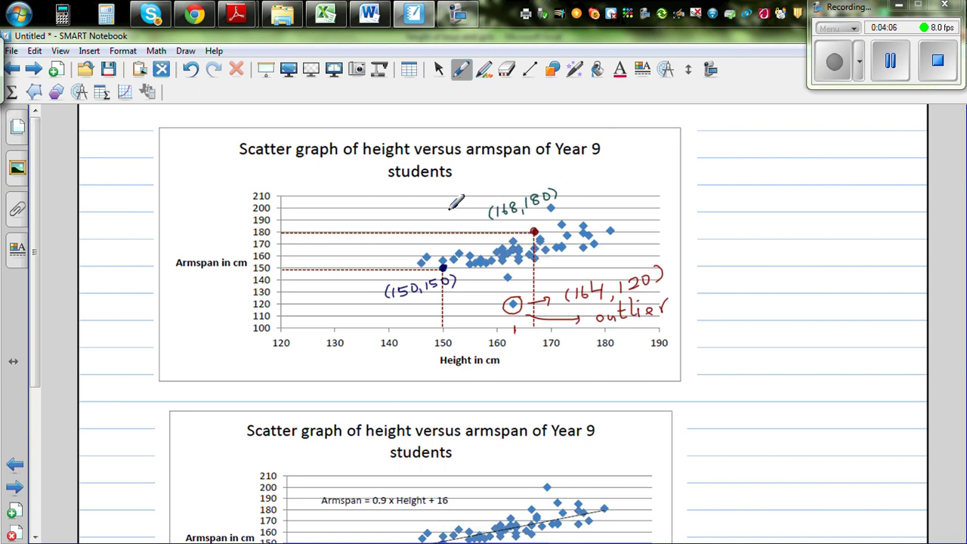
# Erase stray ink, then draw a dark green arrow from the trendline for the 'Trendline' label.
pyautogui.click(507, 70)
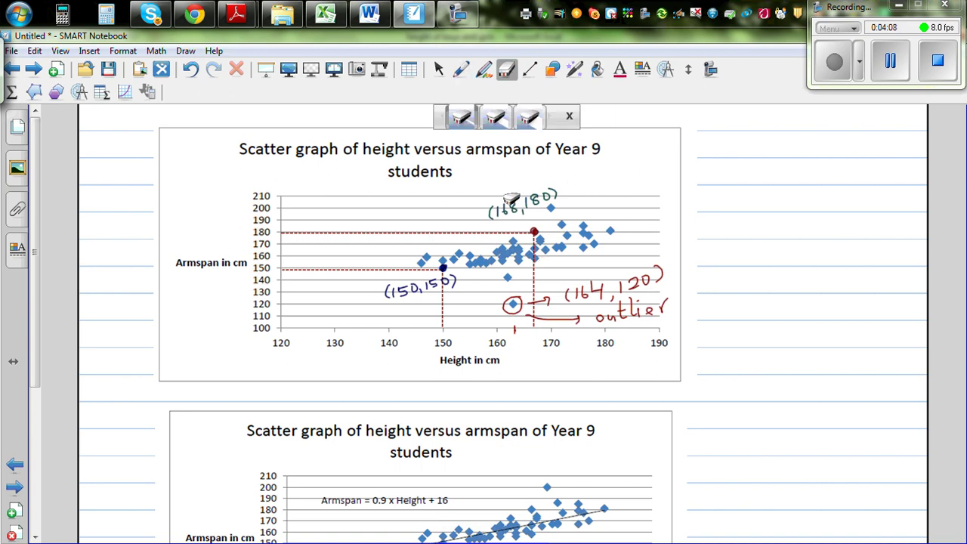
pyautogui.moveTo(34, 246); pyautogui.dragTo(48, 345)
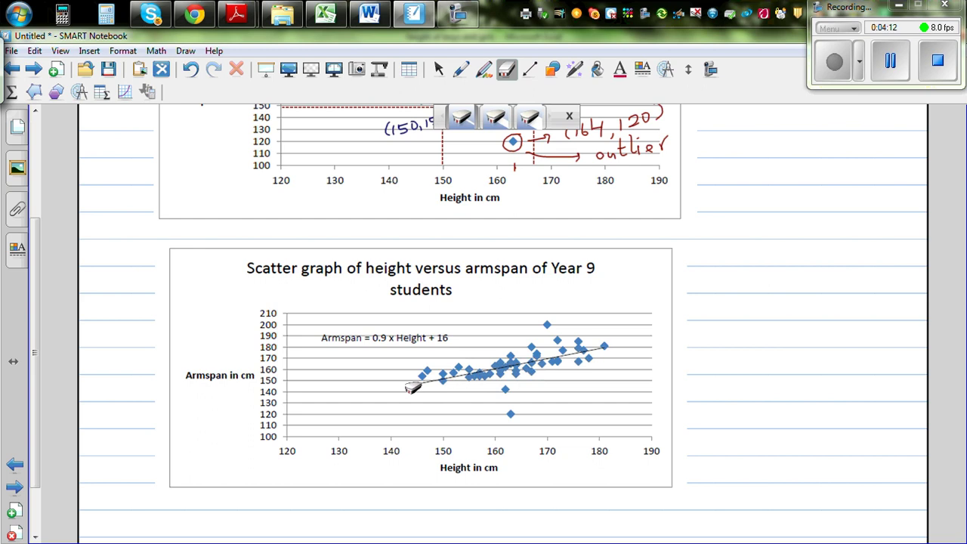
pyautogui.click(461, 70)
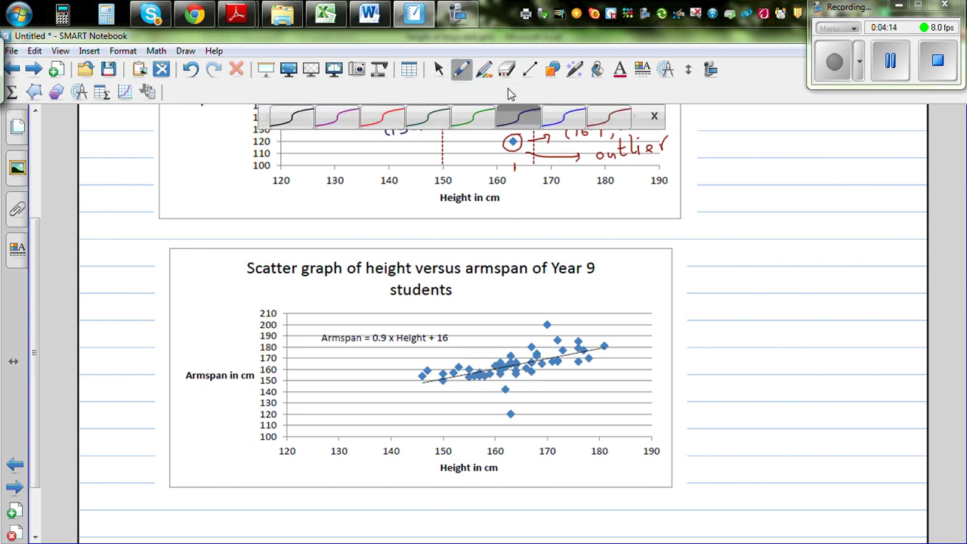
pyautogui.click(424, 121)
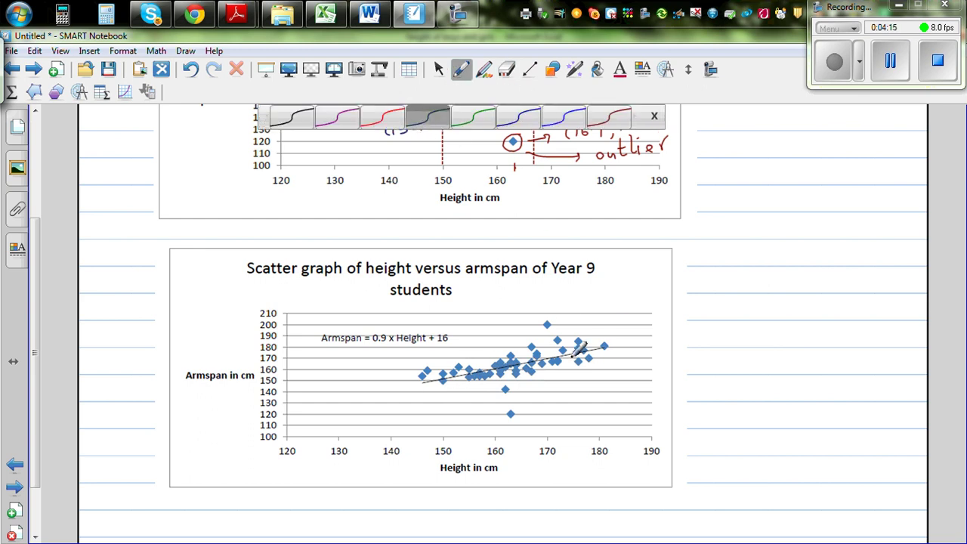
pyautogui.moveTo(572, 358)
pyautogui.mouseDown()
pyautogui.moveTo(588, 387)
pyautogui.moveTo(648, 376)
pyautogui.moveTo(686, 361)
pyautogui.moveTo(682, 351)
pyautogui.moveTo(694, 369)
pyautogui.moveTo(717, 369)
pyautogui.mouseUp()
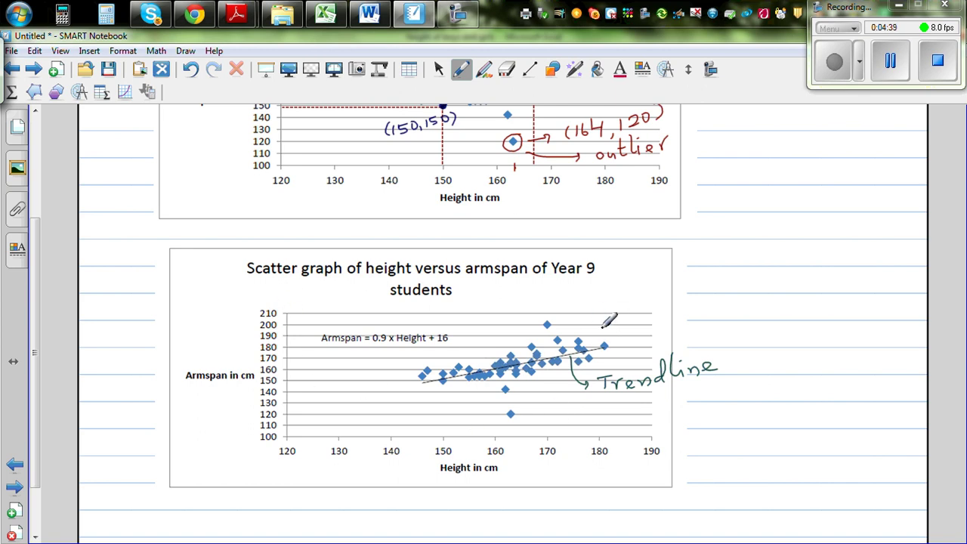
# Write 'Increasing line' above the graph with an arrow to the upper points.
pyautogui.moveTo(598, 307); pyautogui.dragTo(594, 332)
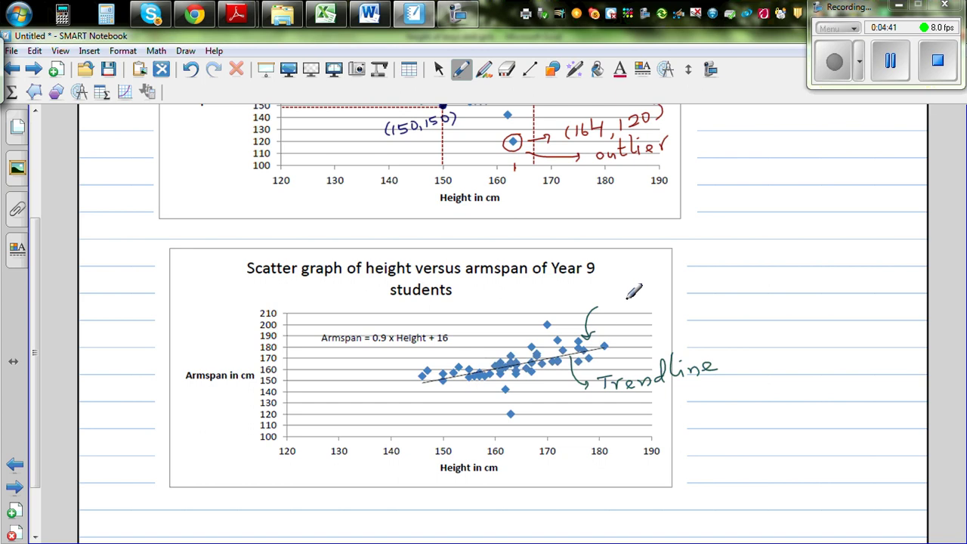
pyautogui.moveTo(618, 284)
pyautogui.mouseDown()
pyautogui.moveTo(633, 300)
pyautogui.moveTo(638, 281)
pyautogui.moveTo(719, 287)
pyautogui.moveTo(749, 272)
pyautogui.moveTo(749, 302)
pyautogui.mouseUp()
pyautogui.click(714, 265)
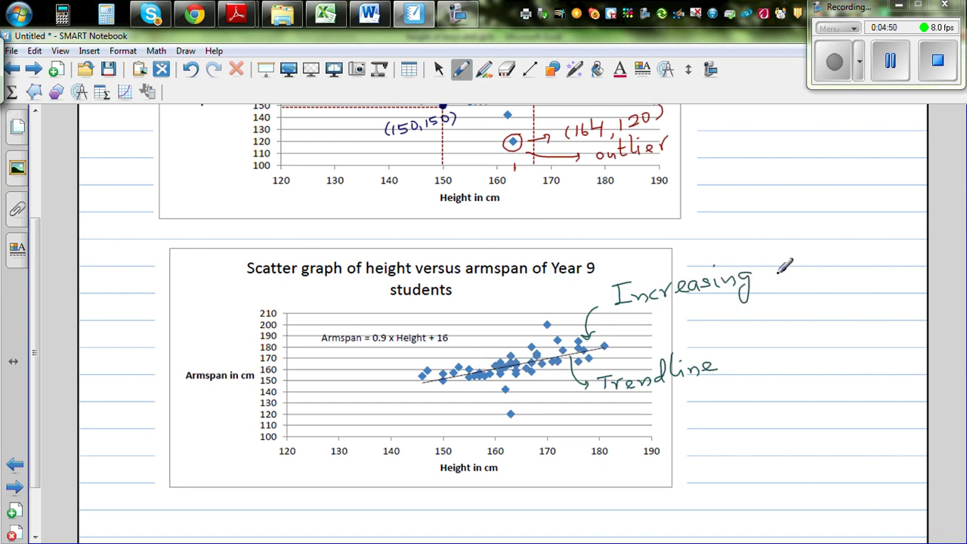
pyautogui.moveTo(778, 271)
pyautogui.mouseDown()
pyautogui.moveTo(816, 248)
pyautogui.moveTo(836, 257)
pyautogui.mouseUp()
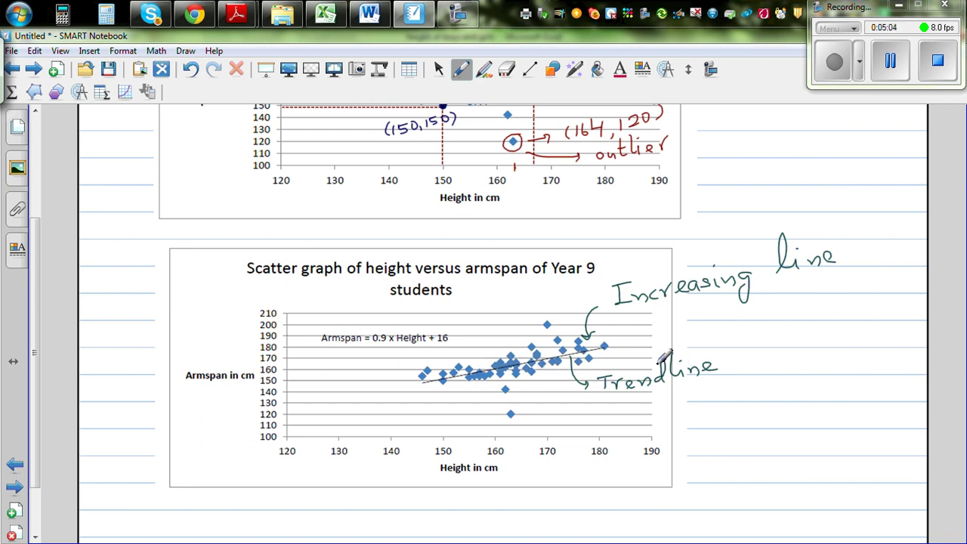
# Arrow down from the trendline to a handwritten 'Armspan = 0.9x Ht' and circle the chart's +16.
pyautogui.moveTo(544, 371)
pyautogui.mouseDown()
pyautogui.moveTo(558, 400)
pyautogui.moveTo(593, 423)
pyautogui.moveTo(622, 414)
pyautogui.moveTo(626, 429)
pyautogui.mouseUp()
pyautogui.moveTo(613, 423); pyautogui.dragTo(755, 420)
pyautogui.moveTo(742, 426)
pyautogui.mouseDown()
pyautogui.moveTo(808, 412)
pyautogui.moveTo(805, 427)
pyautogui.moveTo(824, 428)
pyautogui.mouseUp()
pyautogui.click(787, 421)
pyautogui.moveTo(825, 413)
pyautogui.mouseDown()
pyautogui.moveTo(811, 428)
pyautogui.moveTo(852, 427)
pyautogui.moveTo(852, 418)
pyautogui.moveTo(863, 428)
pyautogui.moveTo(872, 410)
pyautogui.mouseUp()
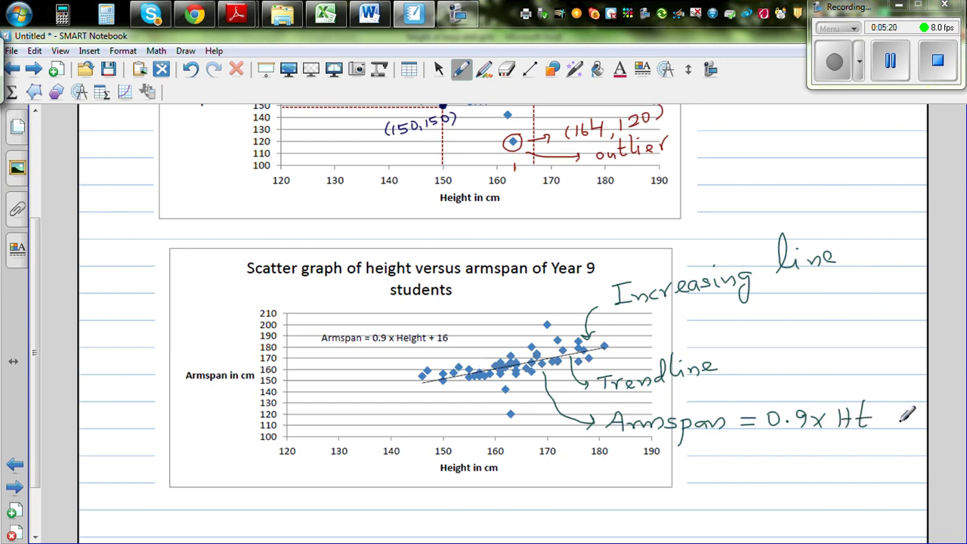
pyautogui.moveTo(607, 403); pyautogui.dragTo(602, 431)
pyautogui.moveTo(448, 325)
pyautogui.mouseDown()
pyautogui.moveTo(426, 335)
pyautogui.moveTo(450, 349)
pyautogui.moveTo(455, 329)
pyautogui.mouseUp()
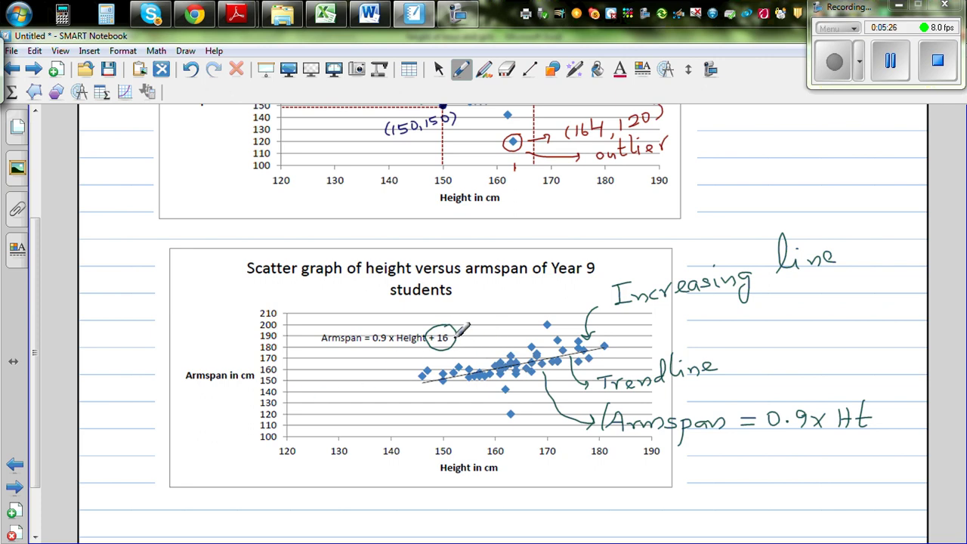
# Cross out the circled '+ 16' and draw a box around 'Armspan = 0.9x Ht'.
pyautogui.moveTo(462, 320); pyautogui.dragTo(424, 352)
pyautogui.moveTo(434, 318); pyautogui.dragTo(455, 346)
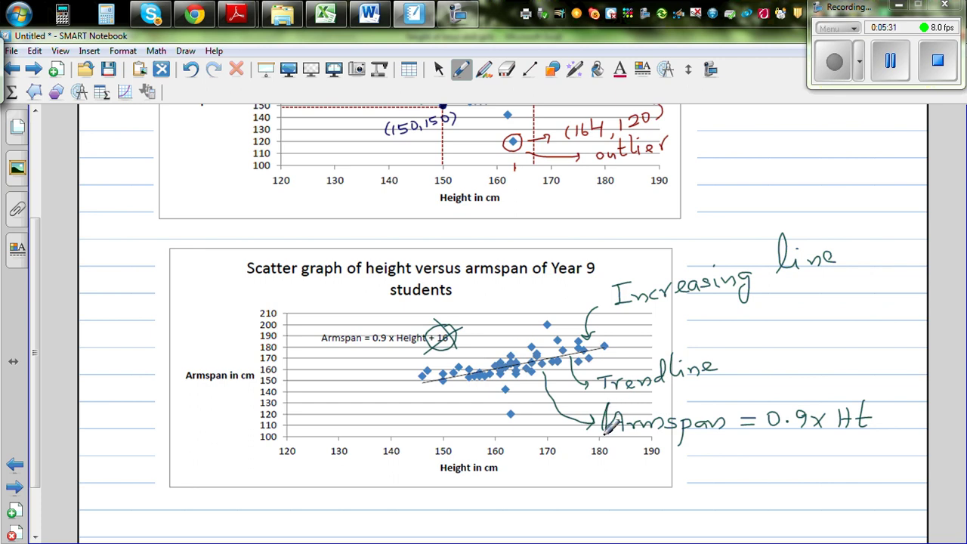
pyautogui.moveTo(608, 405); pyautogui.dragTo(604, 434)
pyautogui.moveTo(612, 398)
pyautogui.mouseDown()
pyautogui.moveTo(878, 395)
pyautogui.moveTo(882, 435)
pyautogui.mouseUp()
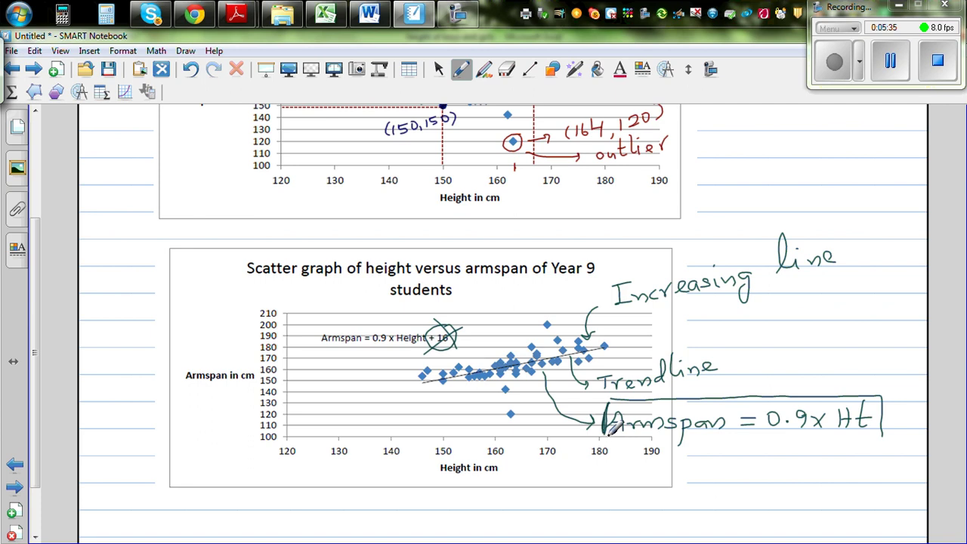
pyautogui.moveTo(609, 433); pyautogui.dragTo(882, 435)
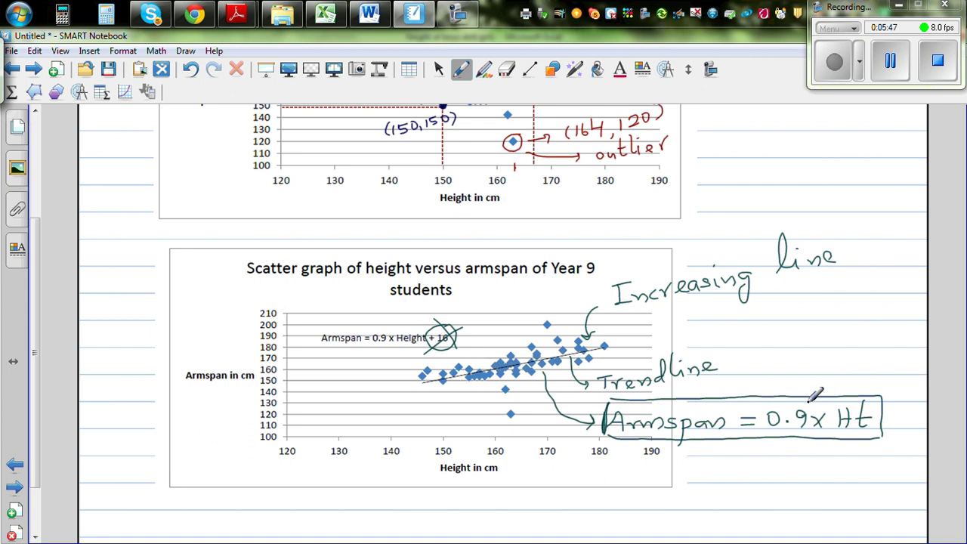
# Write and box 'Armspan = Height' below the equation, then switch to the 'height of boys and girls' workbook.
pyautogui.moveTo(573, 482)
pyautogui.mouseDown()
pyautogui.moveTo(592, 467)
pyautogui.moveTo(633, 472)
pyautogui.moveTo(636, 484)
pyautogui.moveTo(659, 477)
pyautogui.moveTo(661, 502)
pyautogui.moveTo(669, 482)
pyautogui.moveTo(754, 470)
pyautogui.mouseUp()
pyautogui.moveTo(736, 479); pyautogui.dragTo(771, 482)
pyautogui.moveTo(783, 463); pyautogui.dragTo(782, 481)
pyautogui.moveTo(772, 473); pyautogui.dragTo(812, 491)
pyautogui.click(804, 462)
pyautogui.moveTo(826, 445)
pyautogui.mouseDown()
pyautogui.moveTo(824, 485)
pyautogui.moveTo(847, 481)
pyautogui.mouseUp()
pyautogui.moveTo(839, 465); pyautogui.dragTo(856, 464)
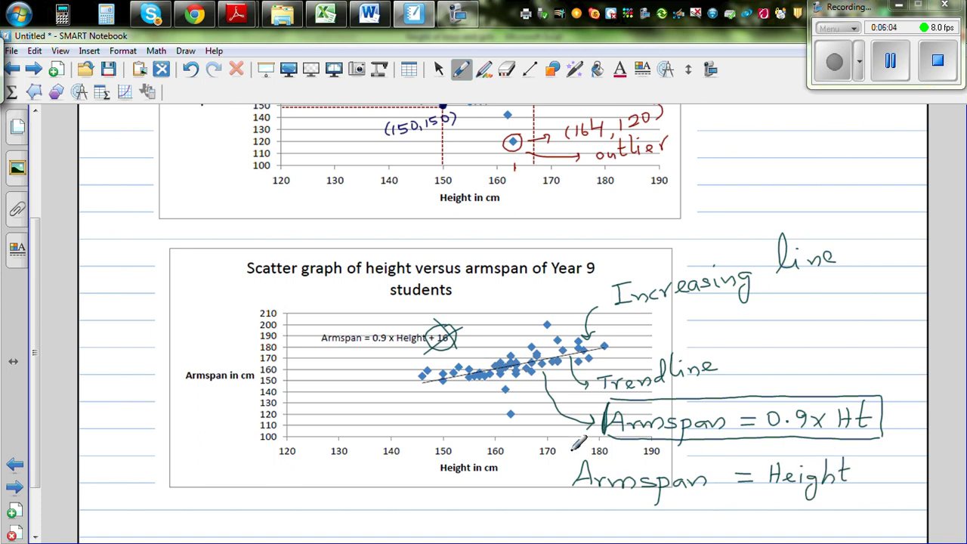
pyautogui.moveTo(570, 450)
pyautogui.mouseDown()
pyautogui.moveTo(568, 498)
pyautogui.moveTo(856, 492)
pyautogui.moveTo(782, 449)
pyautogui.moveTo(566, 451)
pyautogui.mouseUp()
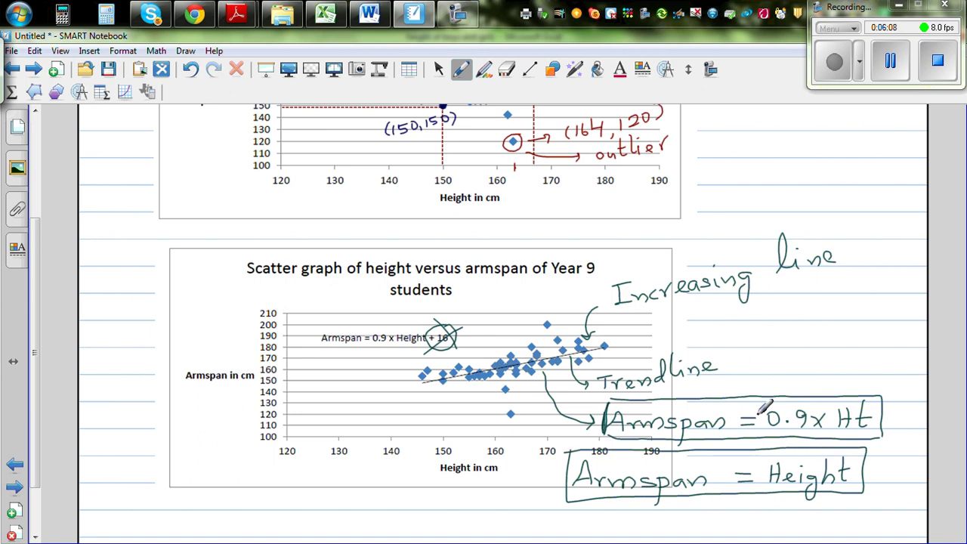
pyautogui.moveTo(33, 306); pyautogui.dragTo(40, 340)
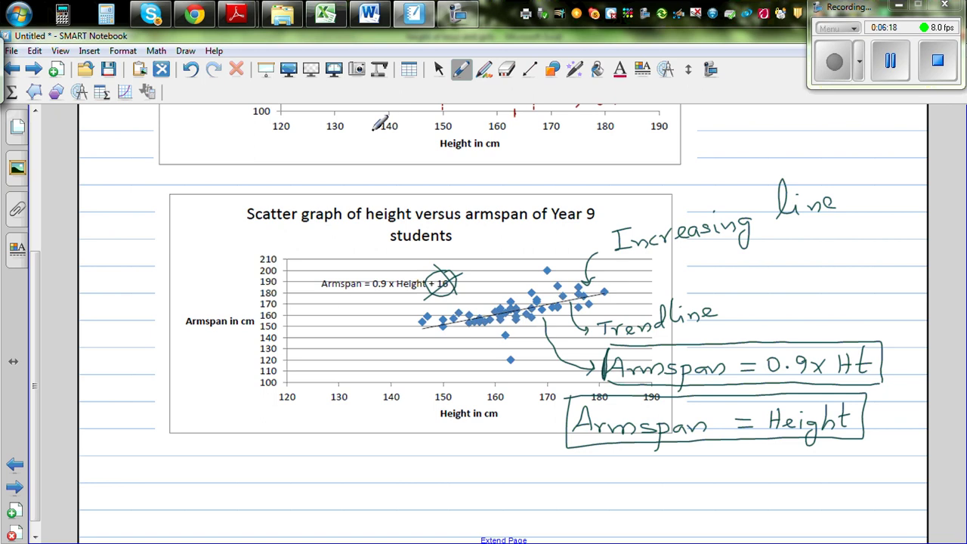
pyautogui.click(325, 14)
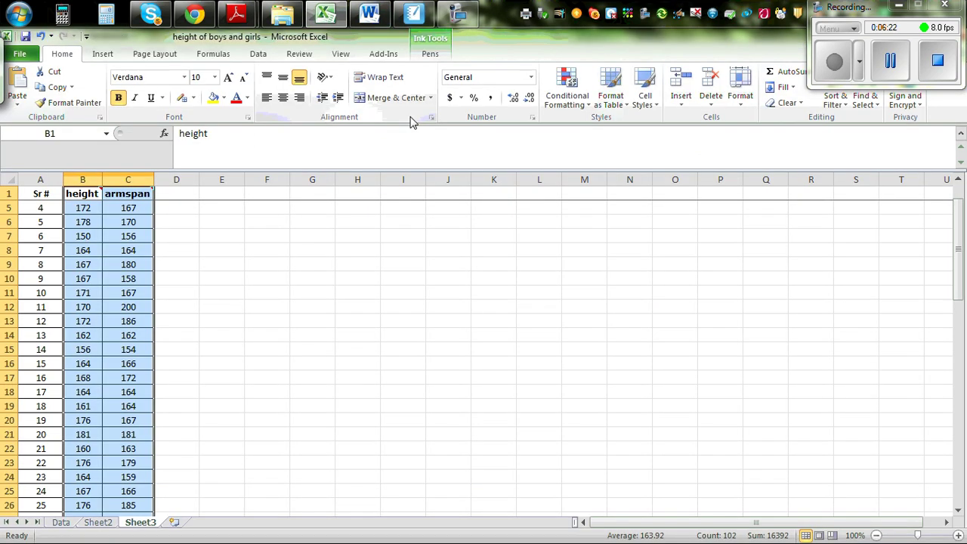
# Select cells B1 to C51 containing the height and armspan values.
pyautogui.click(266, 448)
pyautogui.scroll(-7, 313, 369)
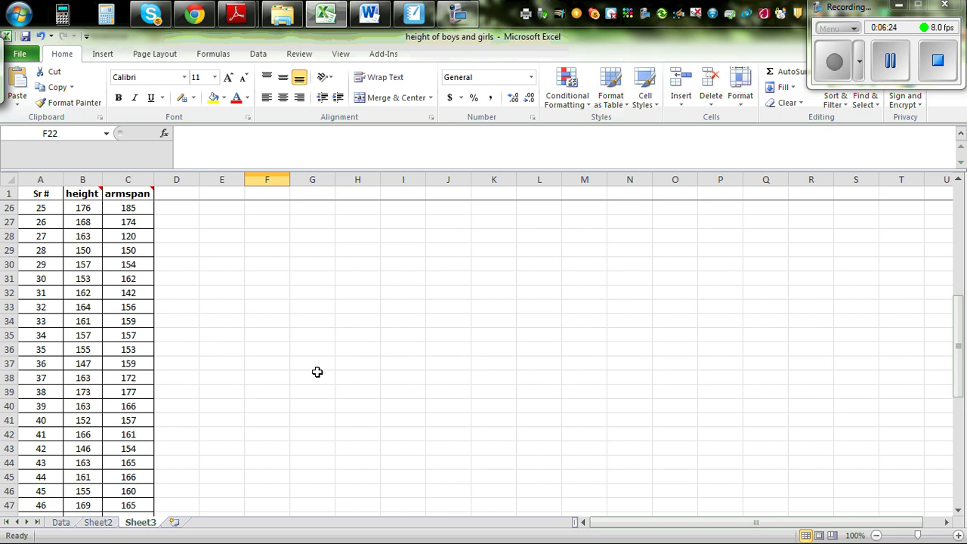
pyautogui.scroll(-3, 317, 371)
pyautogui.scroll(11, 317, 371)
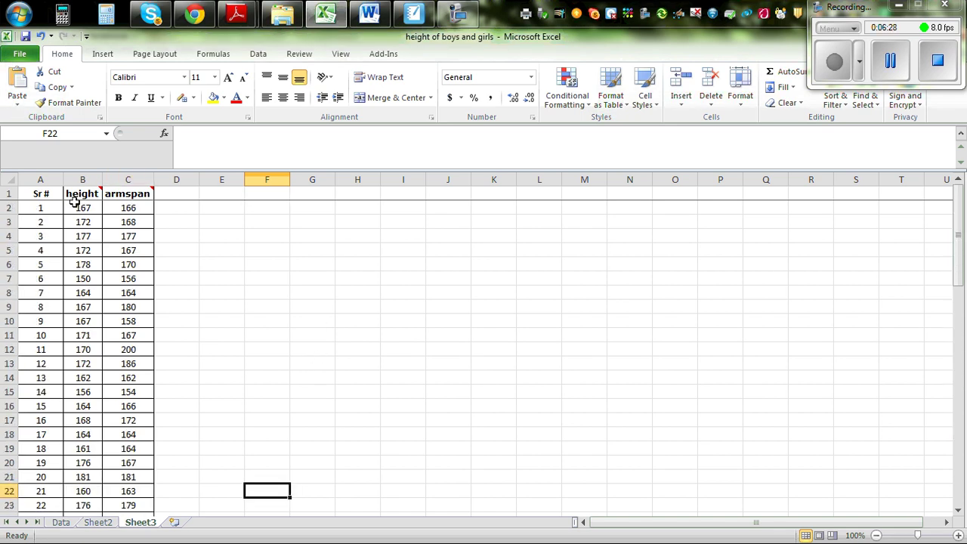
pyautogui.moveTo(75, 197); pyautogui.dragTo(128, 472)
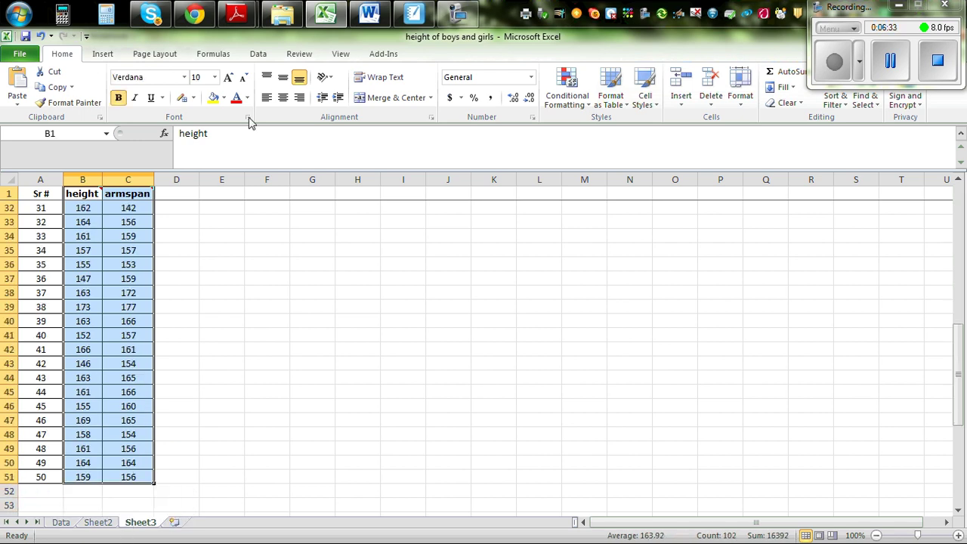
# Insert a markers-only scatter chart, move it beside the data, and delete its armspan legend.
pyautogui.click(95, 58)
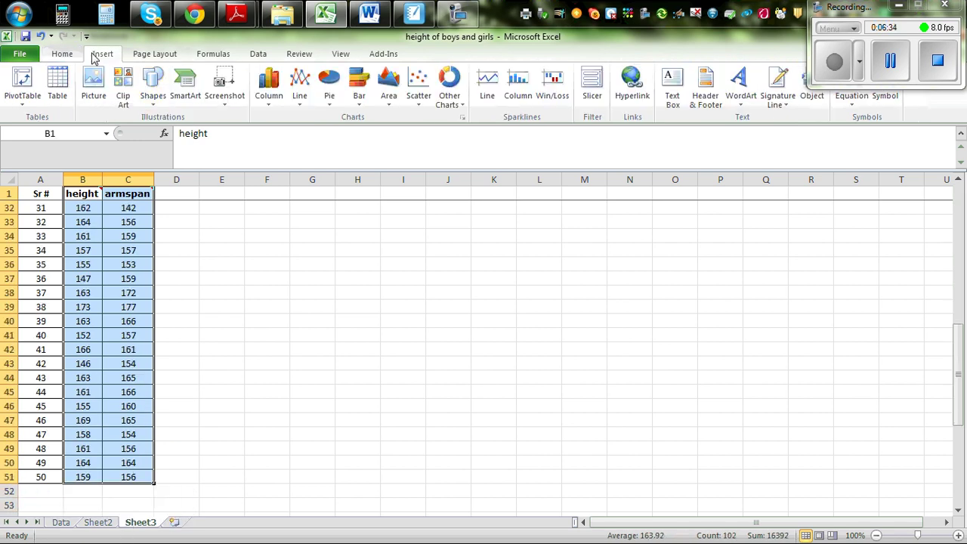
pyautogui.click(416, 102)
pyautogui.click(421, 149)
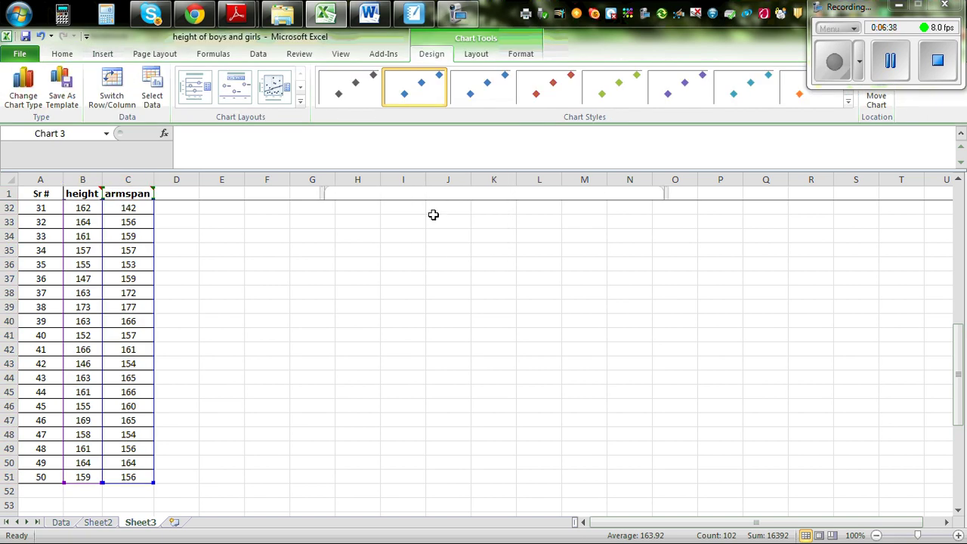
pyautogui.moveTo(961, 386); pyautogui.dragTo(962, 230)
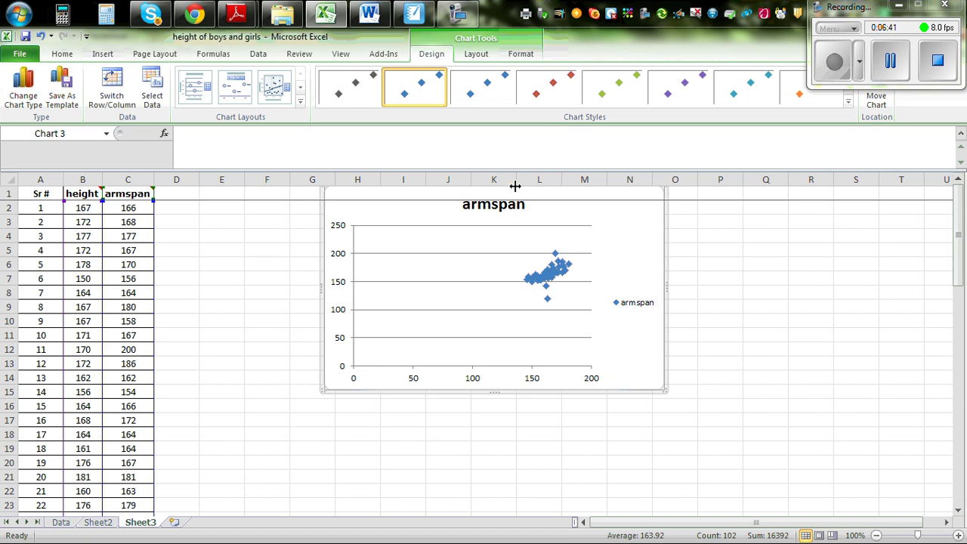
pyautogui.moveTo(540, 222); pyautogui.dragTo(473, 274)
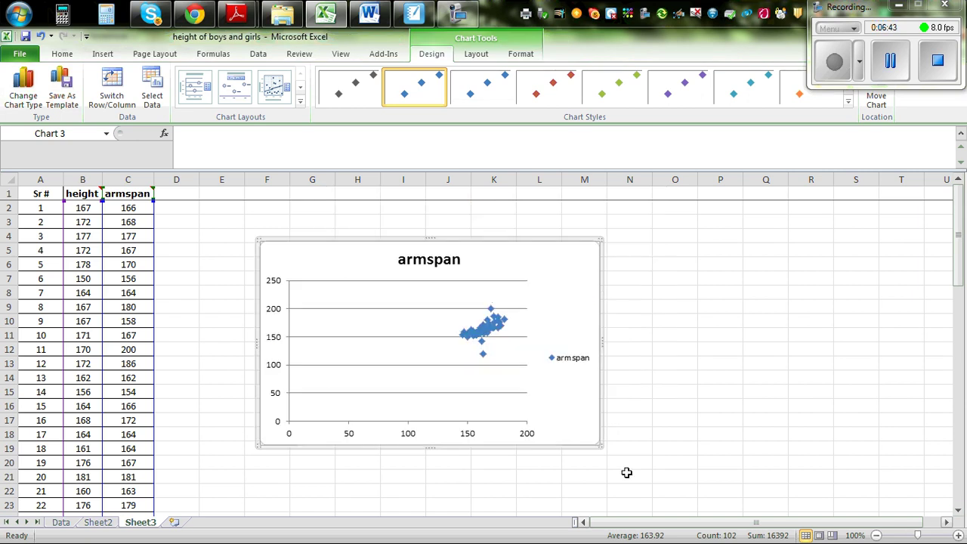
pyautogui.click(565, 367)
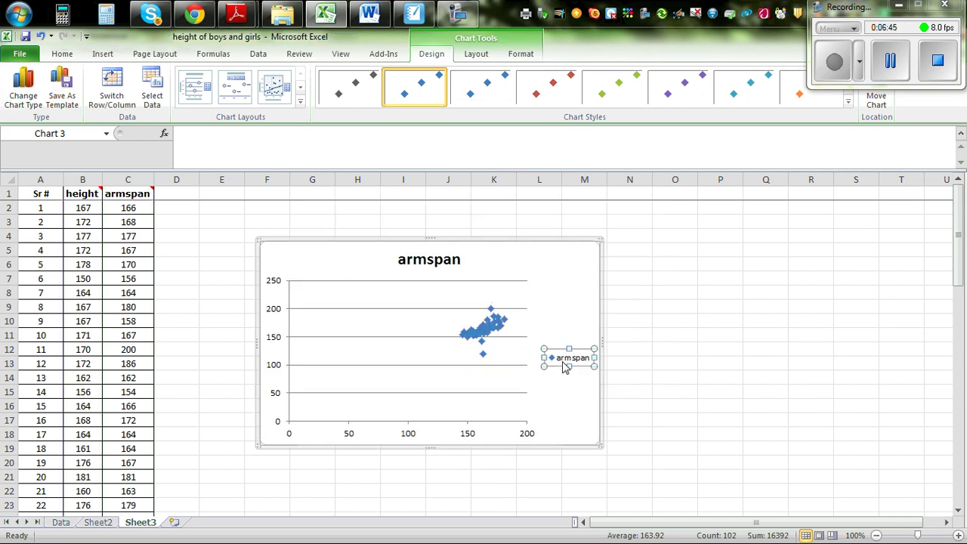
pyautogui.press('Delete')
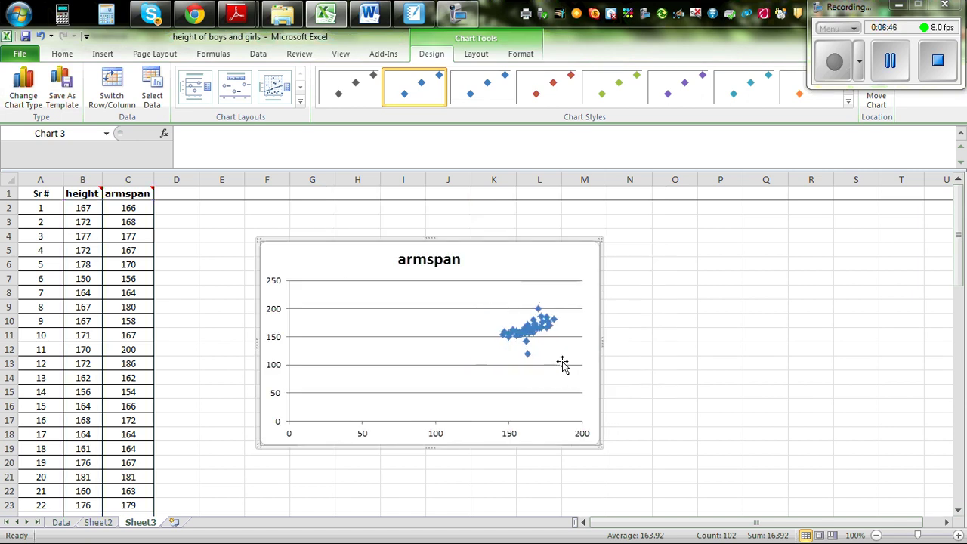
# Give the horizontal axis a fixed minimum of 120, maximum of 185 and major unit of 10.
pyautogui.rightClick(434, 438)
pyautogui.click(462, 421)
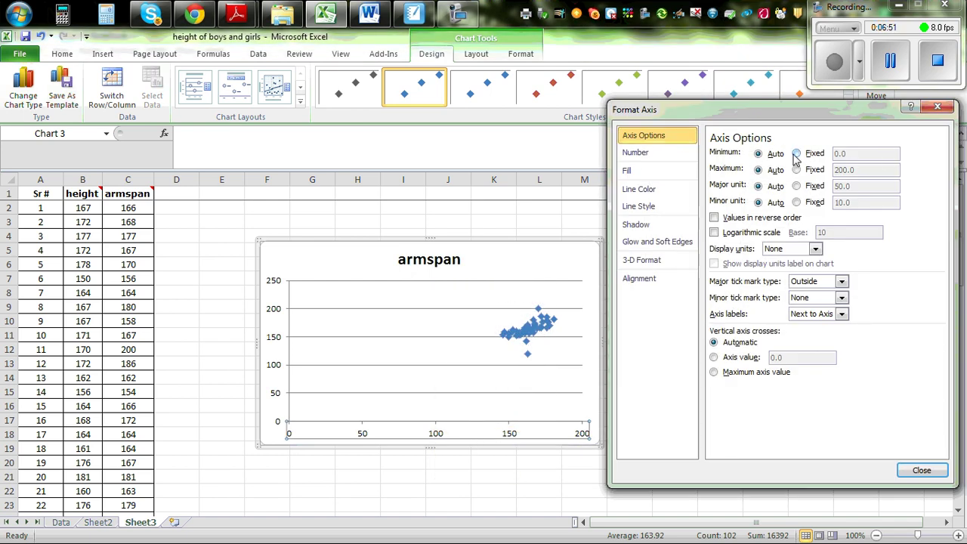
pyautogui.click(796, 154)
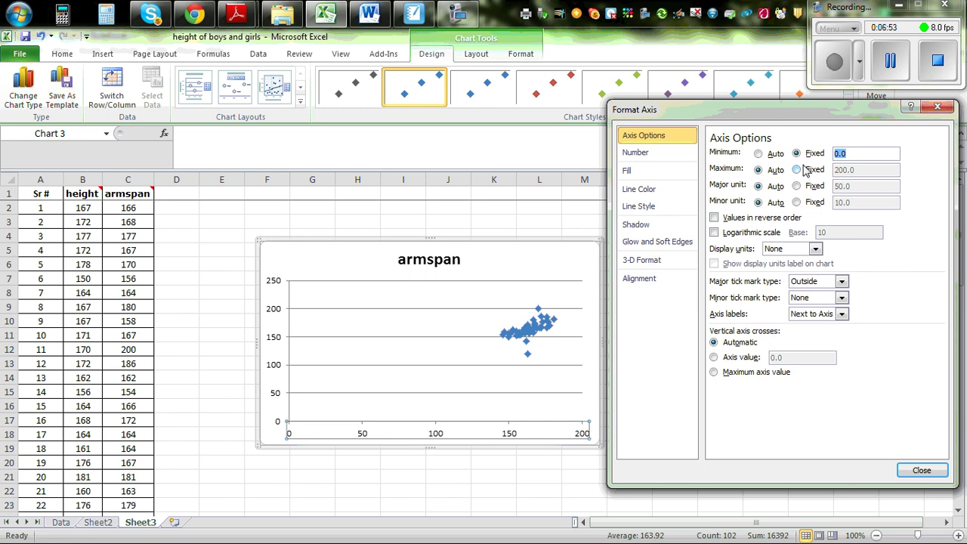
pyautogui.write('120')
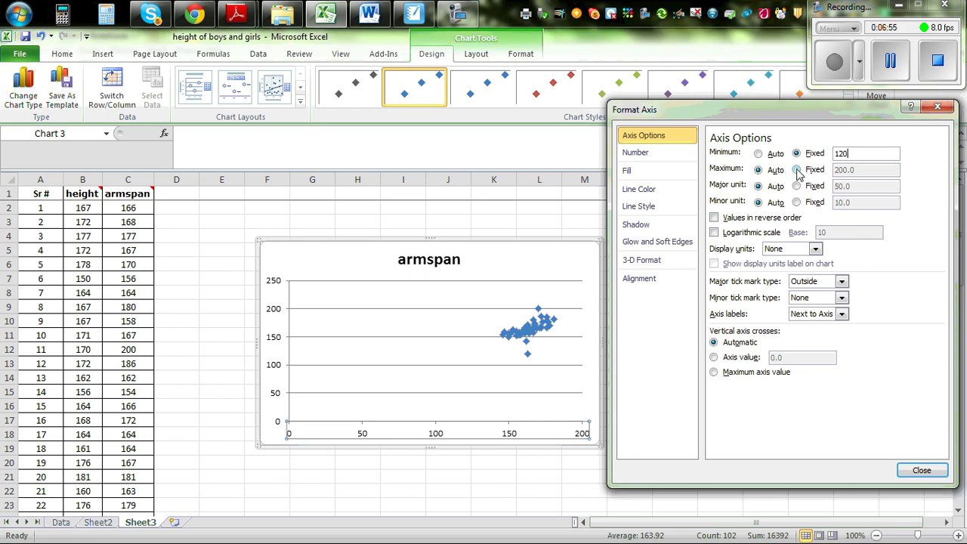
pyautogui.click(797, 169)
pyautogui.moveTo(858, 172); pyautogui.dragTo(795, 182)
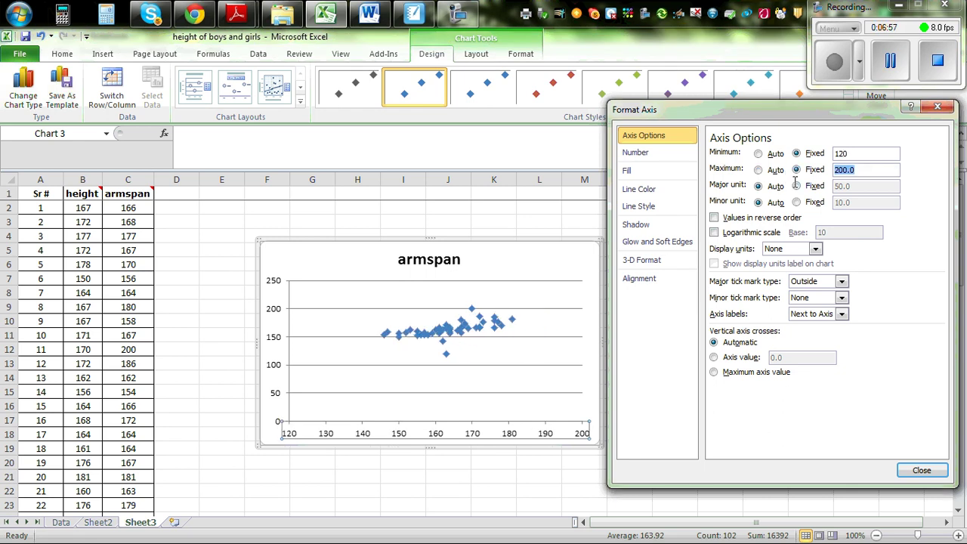
pyautogui.write('185')
pyautogui.click(796, 186)
pyautogui.moveTo(851, 189); pyautogui.dragTo(817, 197)
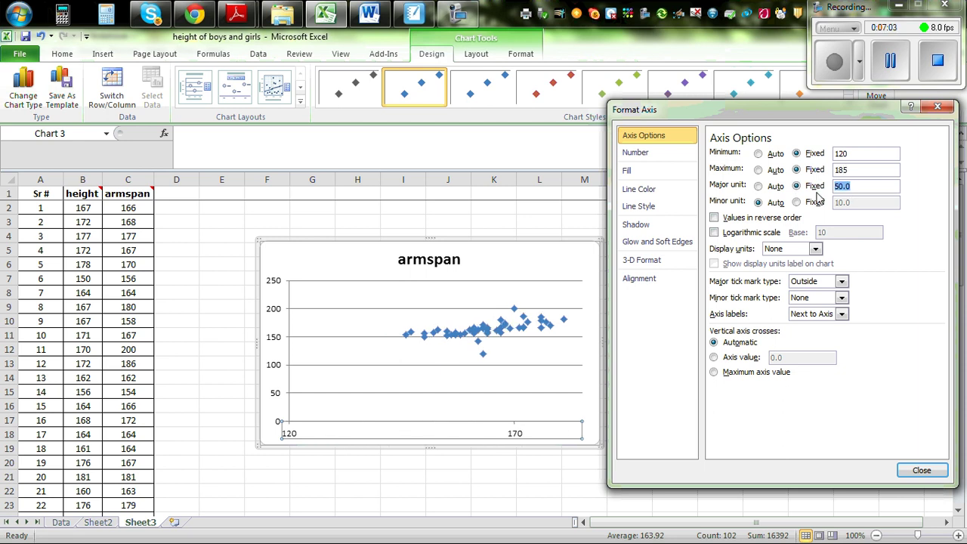
pyautogui.click(922, 470)
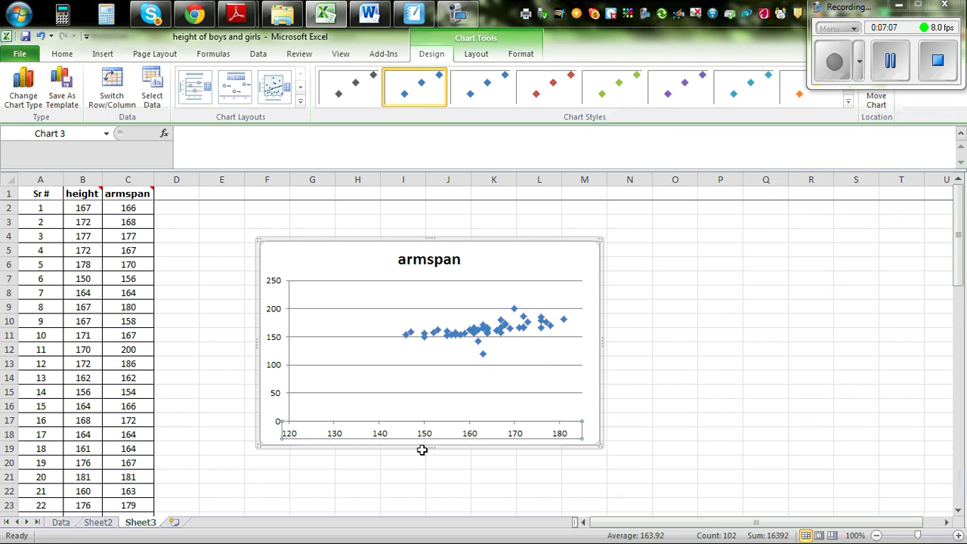
# Give the vertical axis a fixed minimum of 100, maximum of 210 and major unit of 10.
pyautogui.rightClick(273, 370)
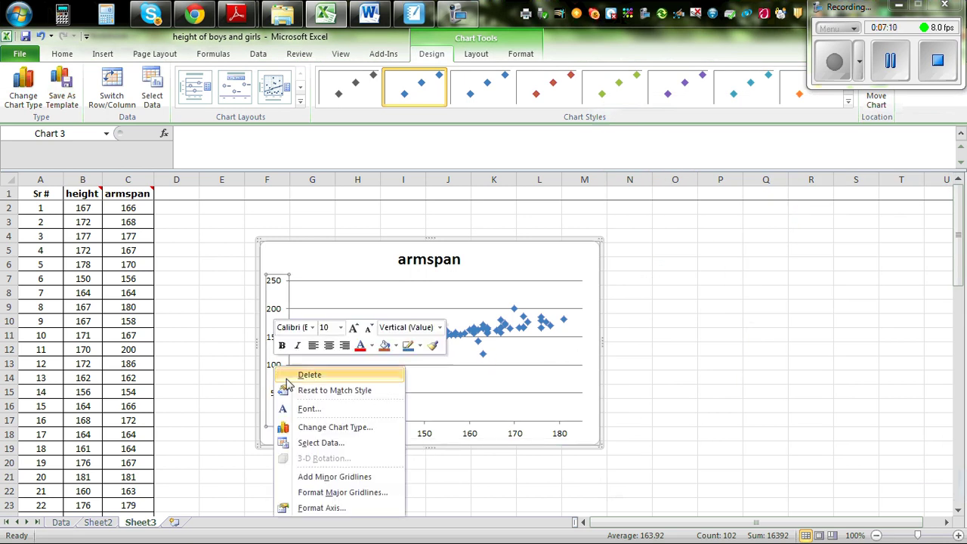
pyautogui.click(310, 510)
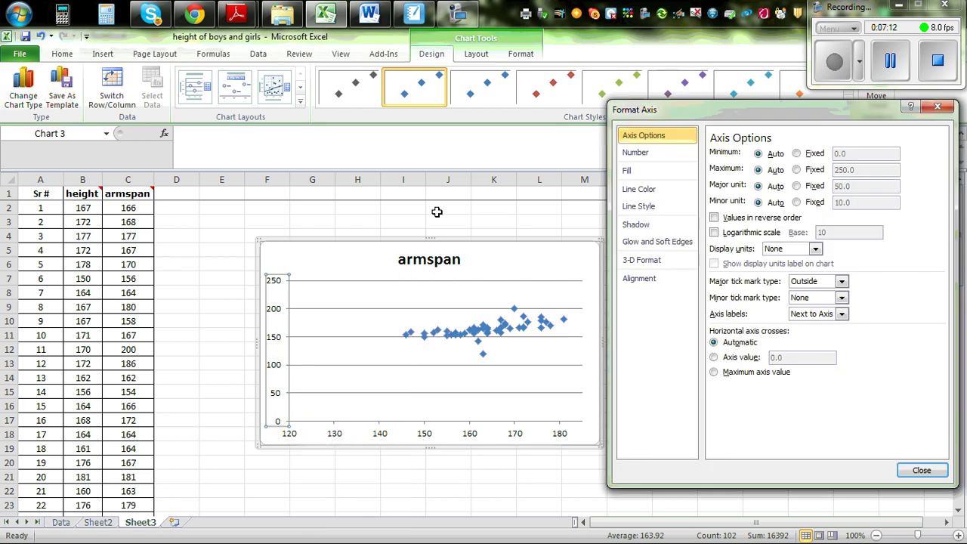
pyautogui.click(799, 154)
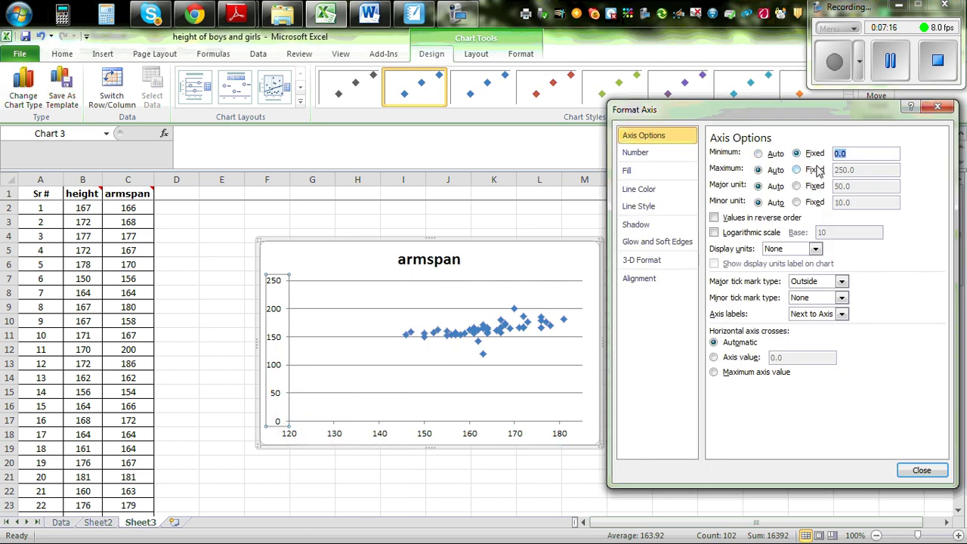
pyautogui.write('10')
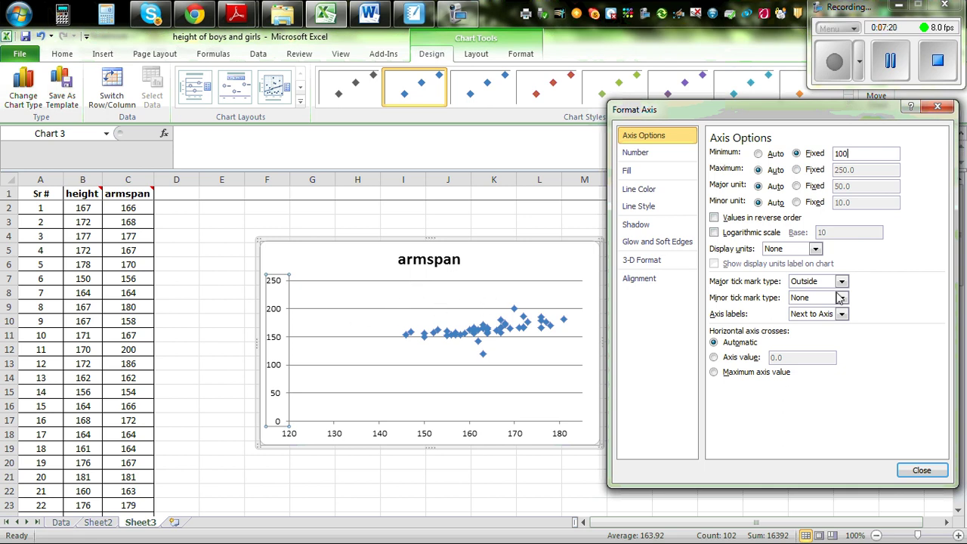
pyautogui.click(796, 169)
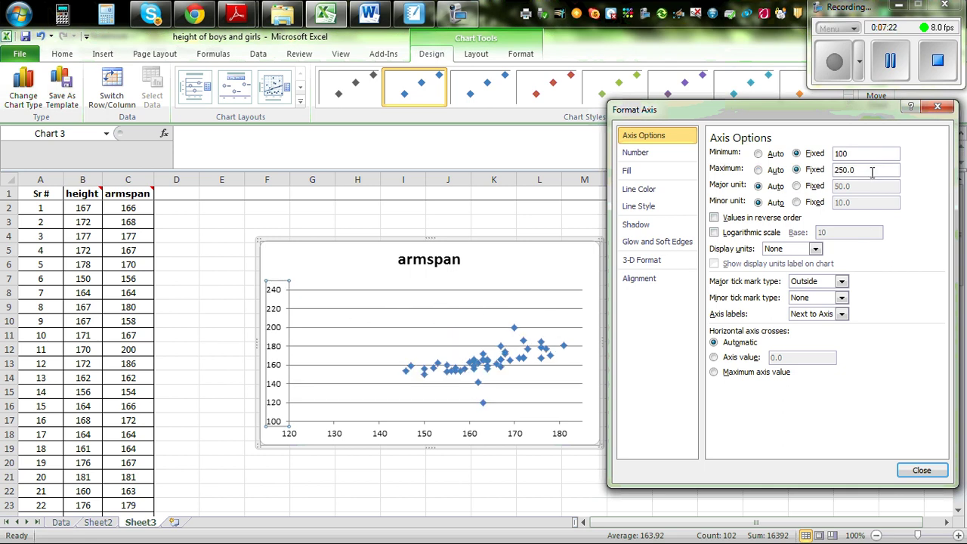
pyautogui.moveTo(872, 170); pyautogui.dragTo(789, 179)
pyautogui.write('210')
pyautogui.click(796, 186)
pyautogui.moveTo(892, 191); pyautogui.dragTo(768, 191)
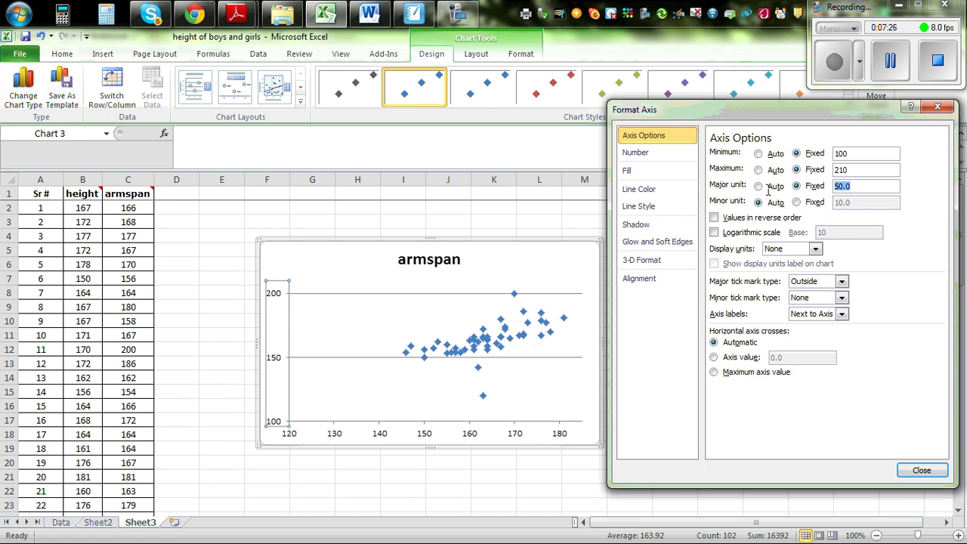
pyautogui.write('10')
pyautogui.click(921, 470)
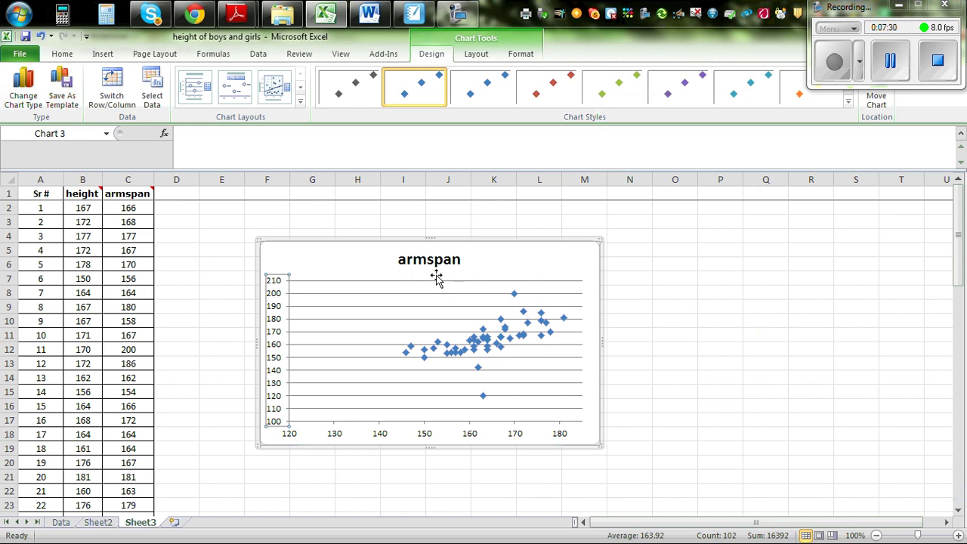
# Keep the title above the chart and rename it 'Scatter plot of height versus armspan of Year 9 students'.
pyautogui.click(476, 54)
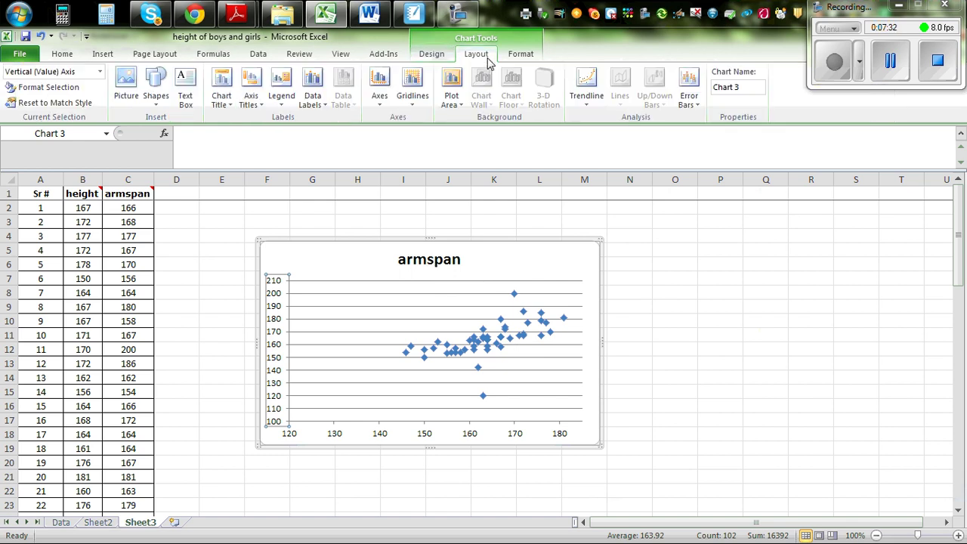
pyautogui.click(232, 110)
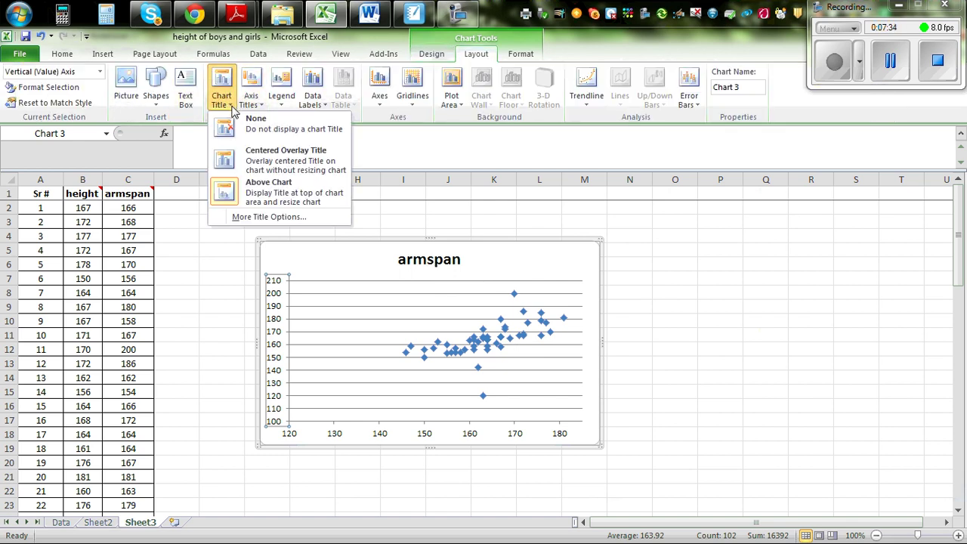
pyautogui.click(257, 194)
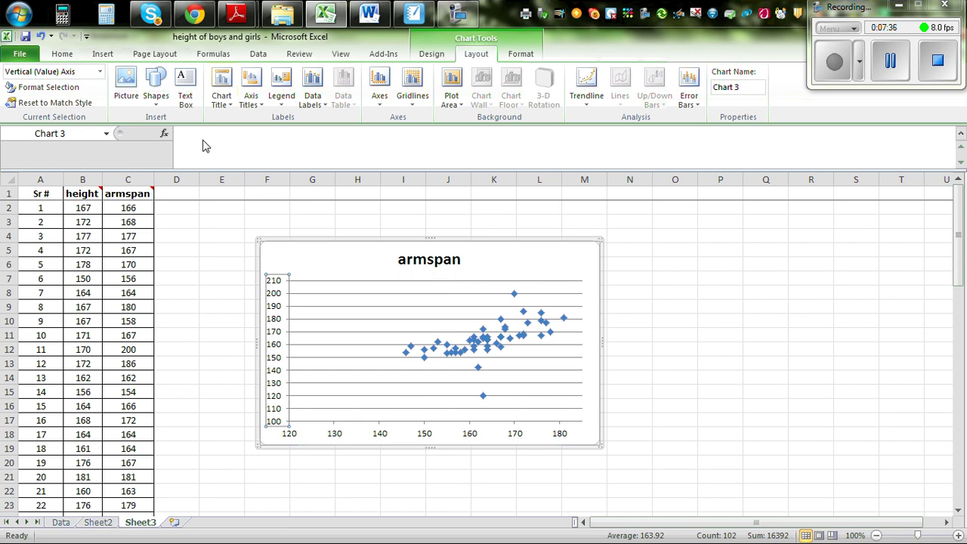
pyautogui.click(415, 265)
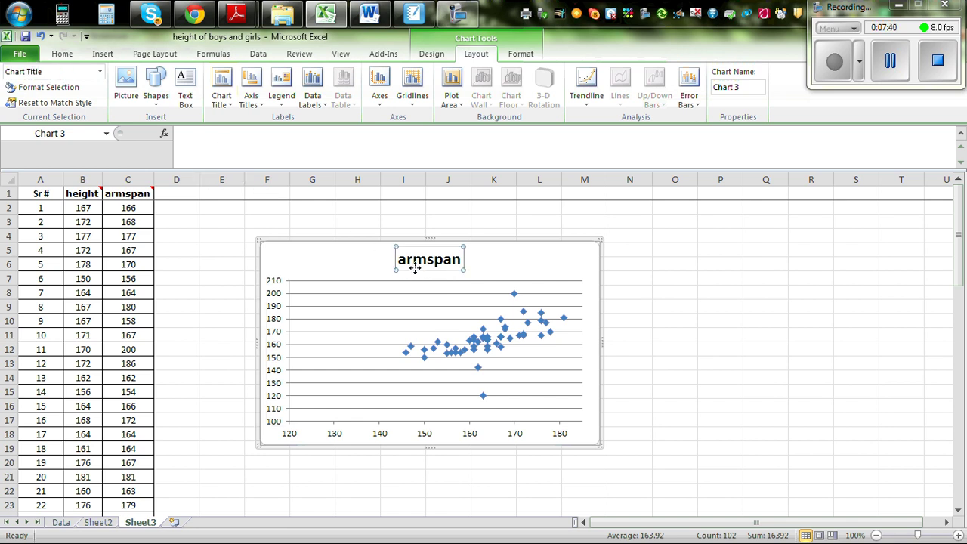
pyautogui.write('Scatter')
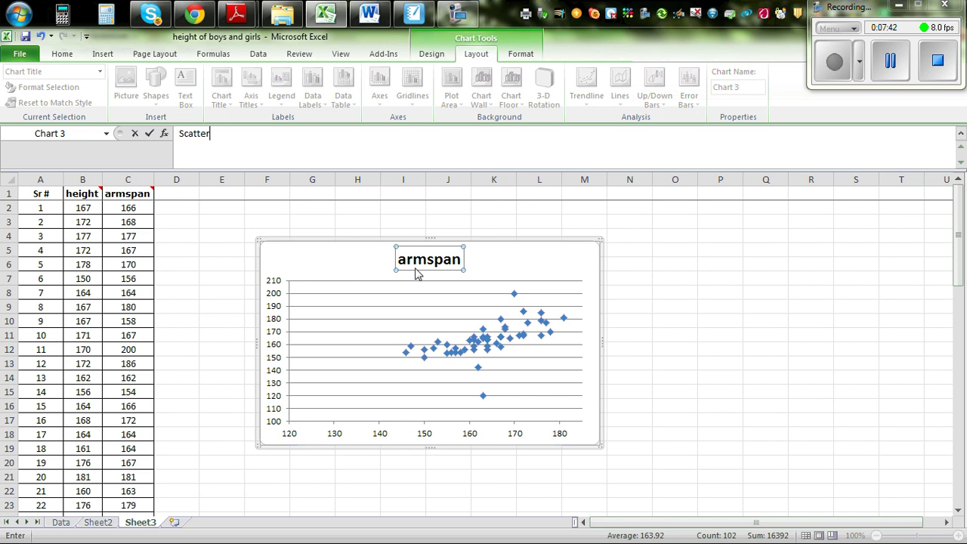
pyautogui.write(' plot o')
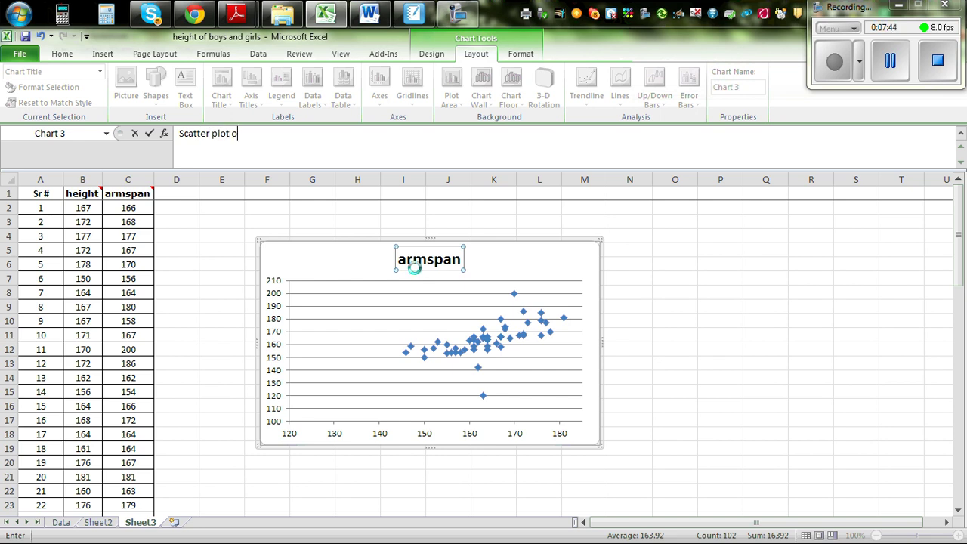
pyautogui.write('f height ')
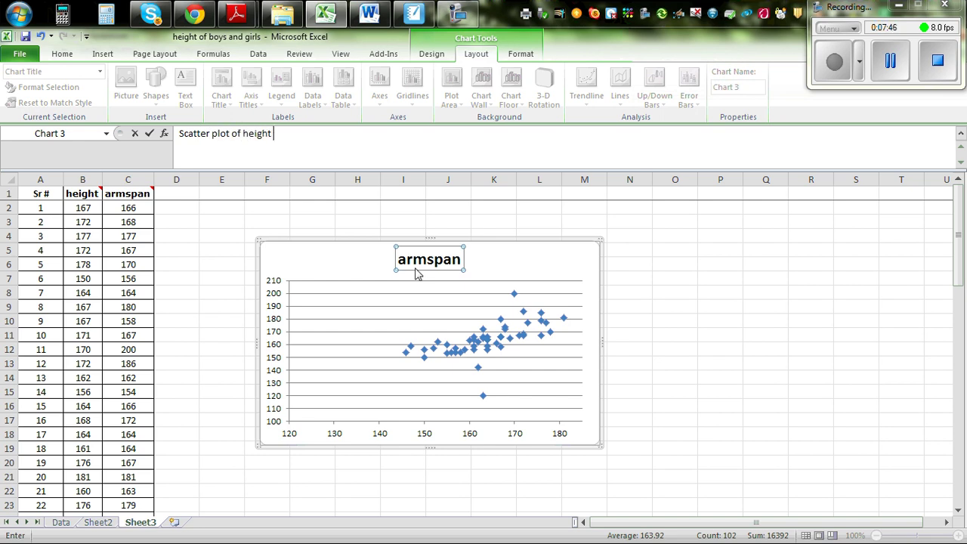
pyautogui.write('versus')
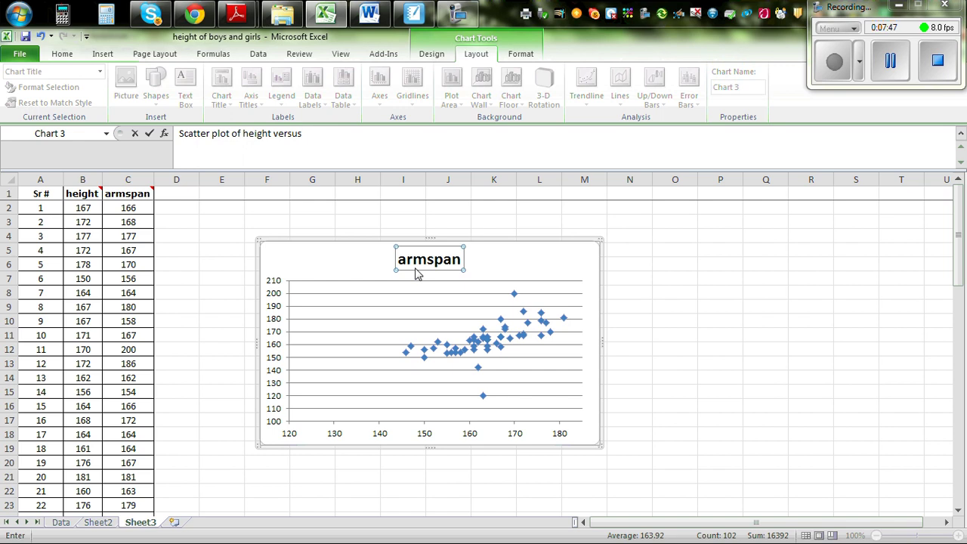
pyautogui.write(' armspan of Year 9 students')
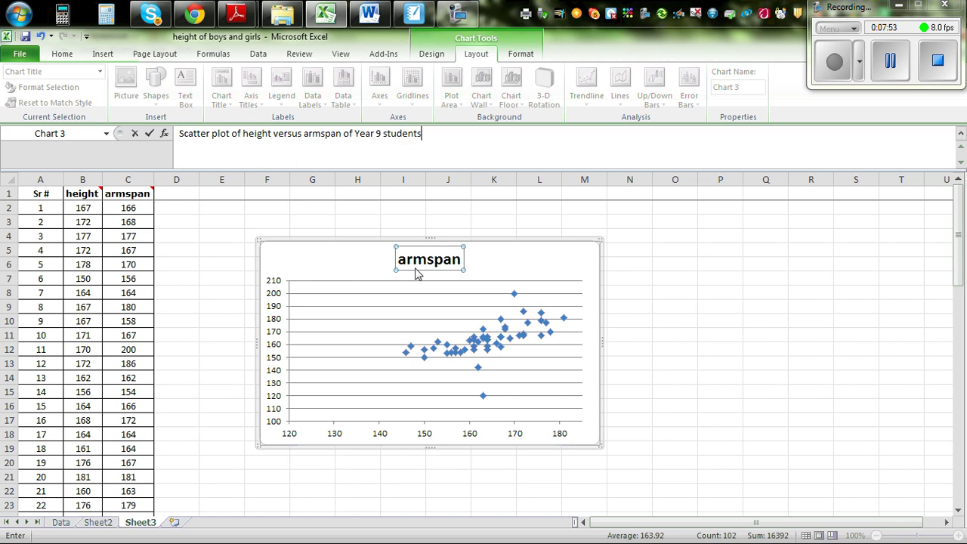
pyautogui.press('Return')
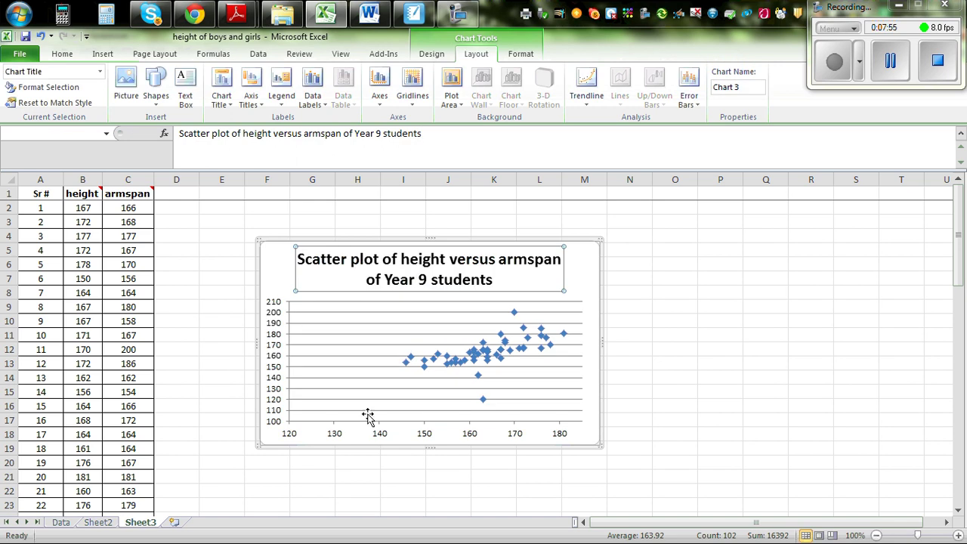
# Add the title 'Height in cm' below the horizontal axis.
pyautogui.click(427, 439)
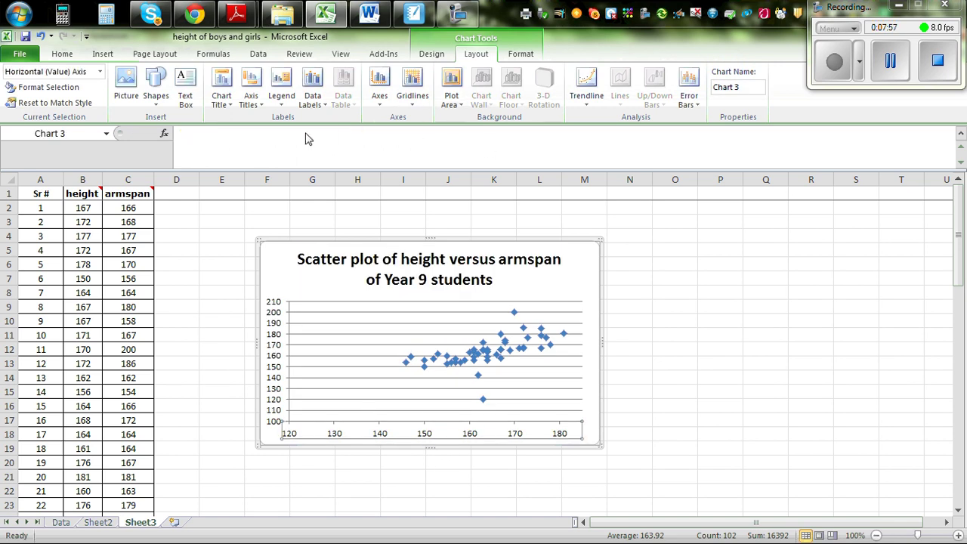
pyautogui.click(260, 106)
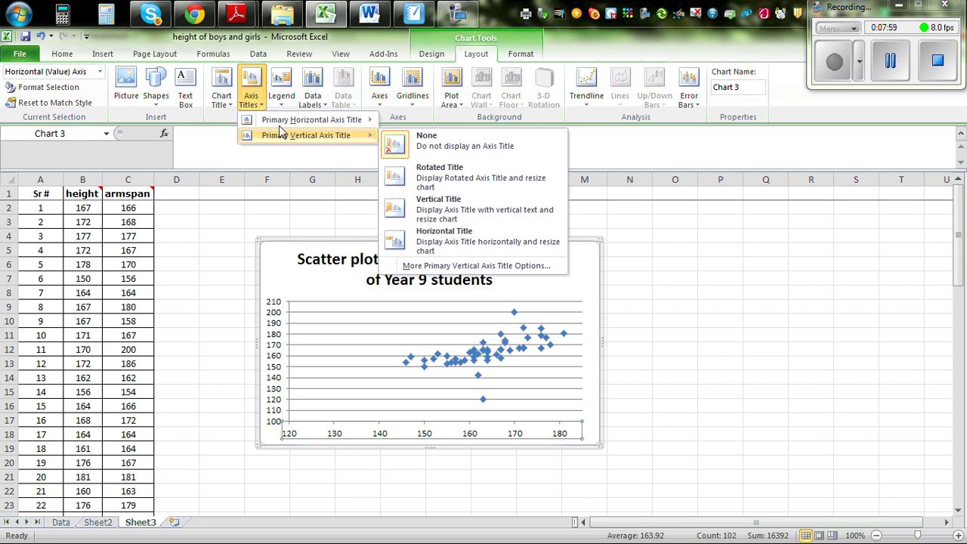
pyautogui.moveTo(286, 123)
pyautogui.click(442, 164)
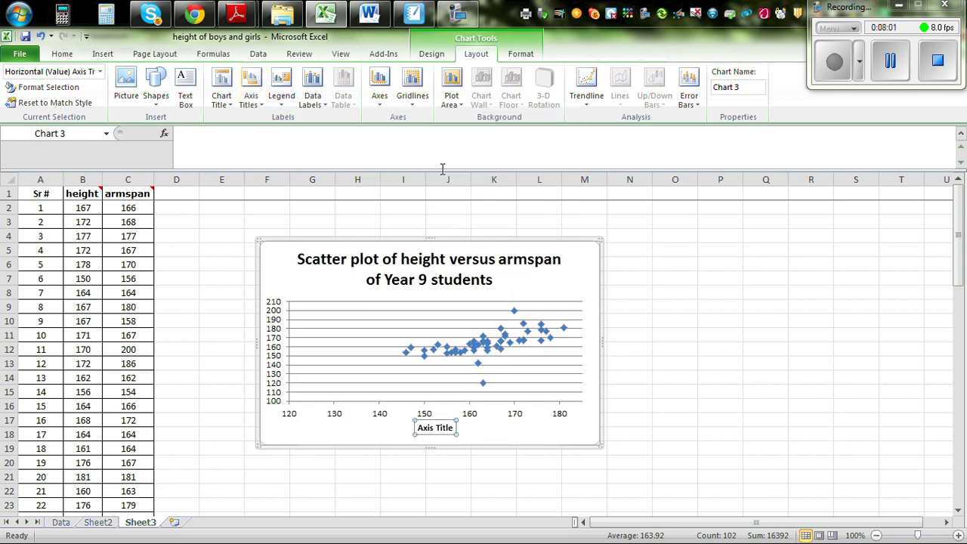
pyautogui.write('Height')
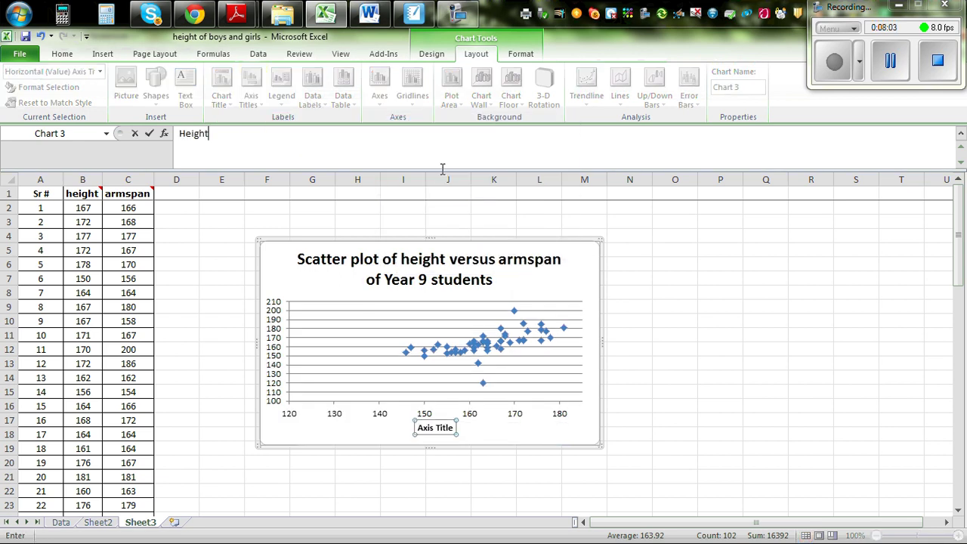
pyautogui.write(' in')
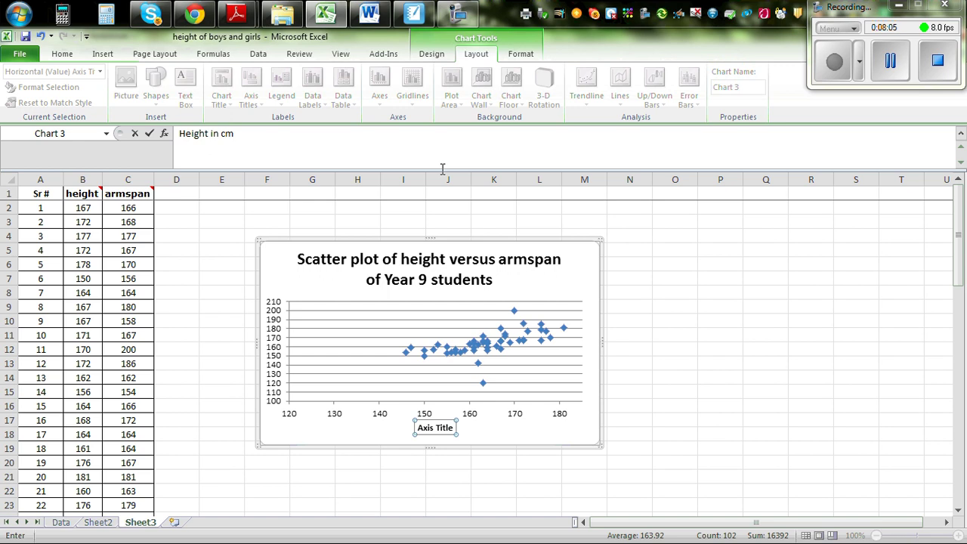
pyautogui.write(' cm')
pyautogui.press('Return')
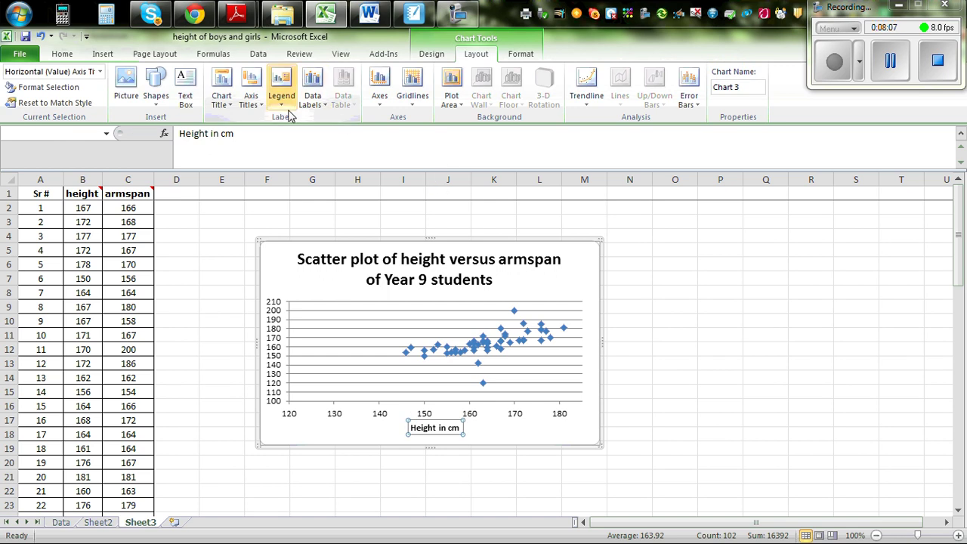
# Add a horizontal vertical-axis title reading 'Armspan in cm'.
pyautogui.click(251, 96)
pyautogui.moveTo(275, 121)
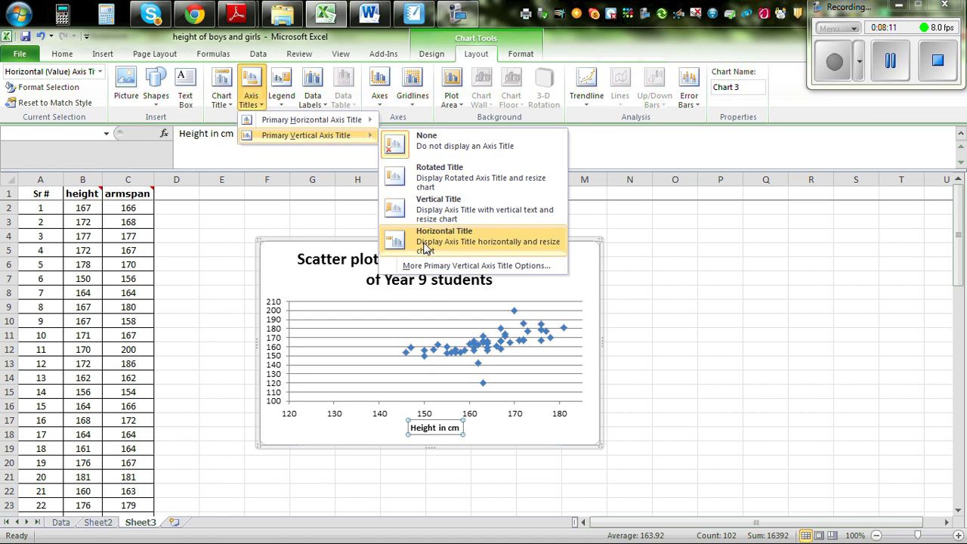
pyautogui.click(426, 245)
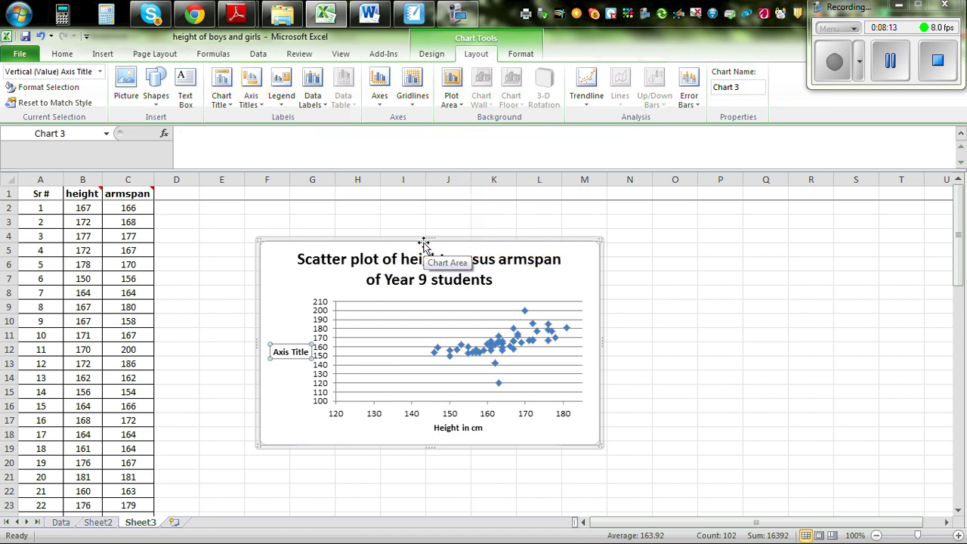
pyautogui.write('Armspan')
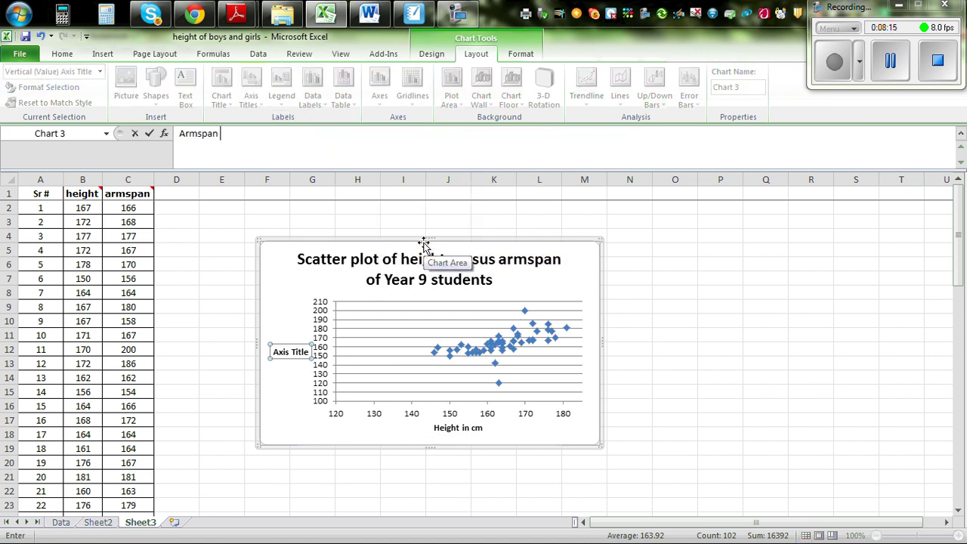
pyautogui.write(' in cm')
pyautogui.press('Return')
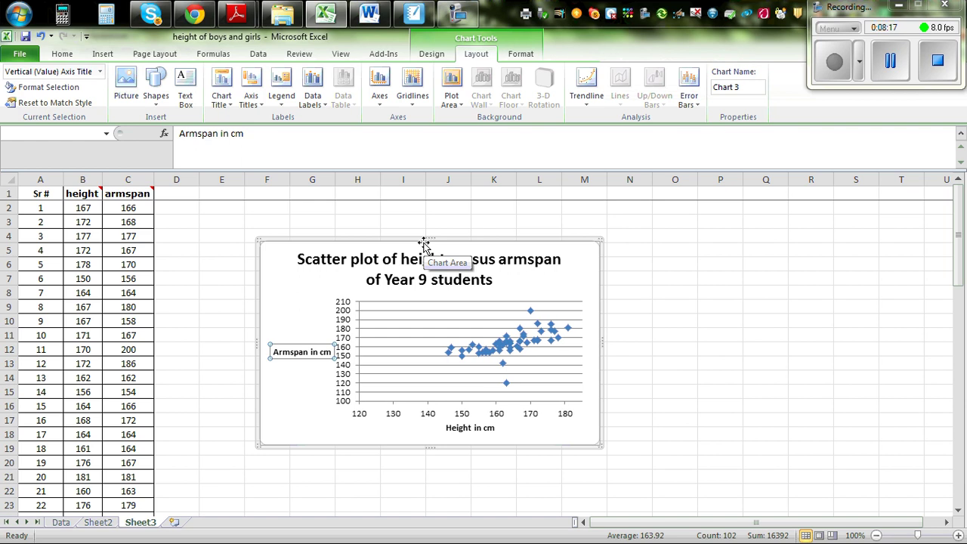
pyautogui.click(547, 281)
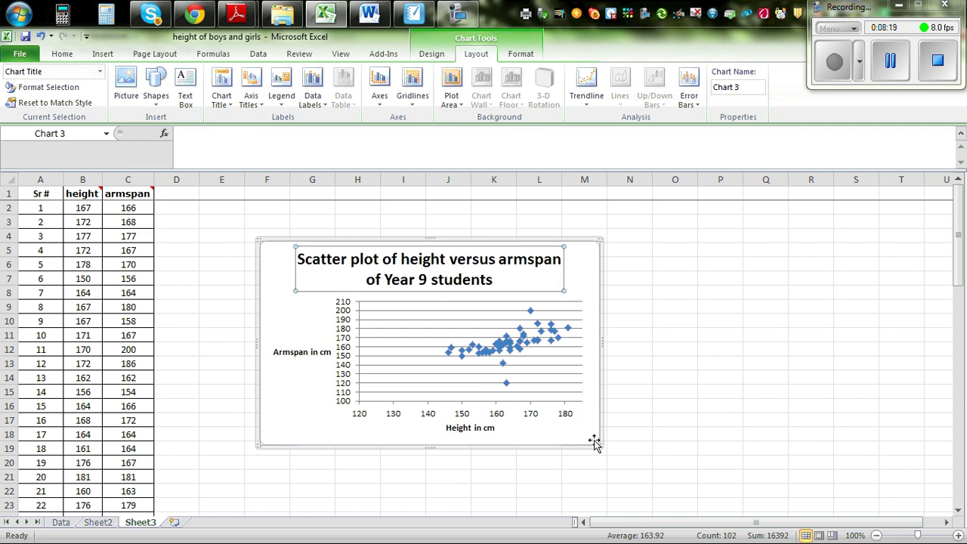
# Enlarge the chart toward the lower right so the title sits on one line, then select the armspan series.
pyautogui.moveTo(596, 445); pyautogui.dragTo(772, 521)
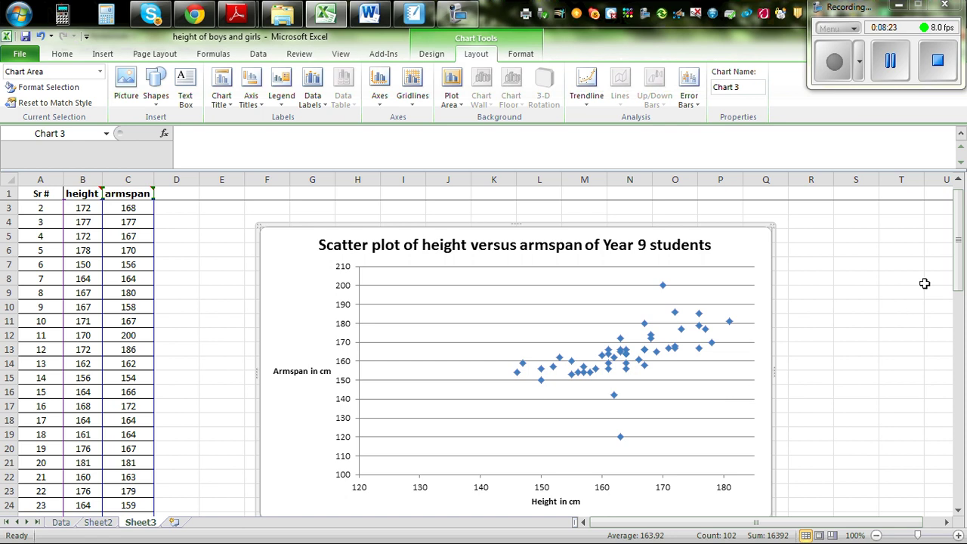
pyautogui.moveTo(960, 269)
pyautogui.mouseDown()
pyautogui.moveTo(962, 291)
pyautogui.moveTo(962, 272)
pyautogui.mouseUp()
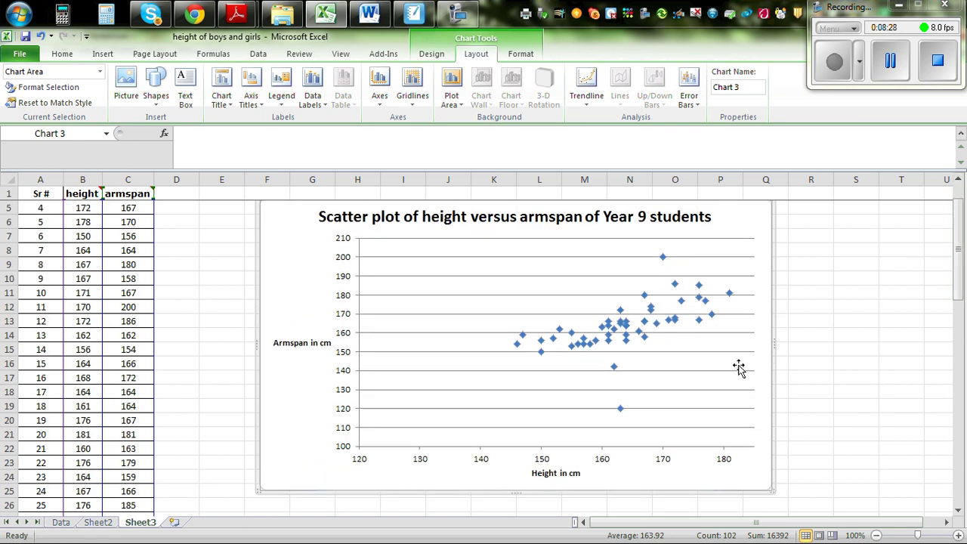
pyautogui.click(624, 341)
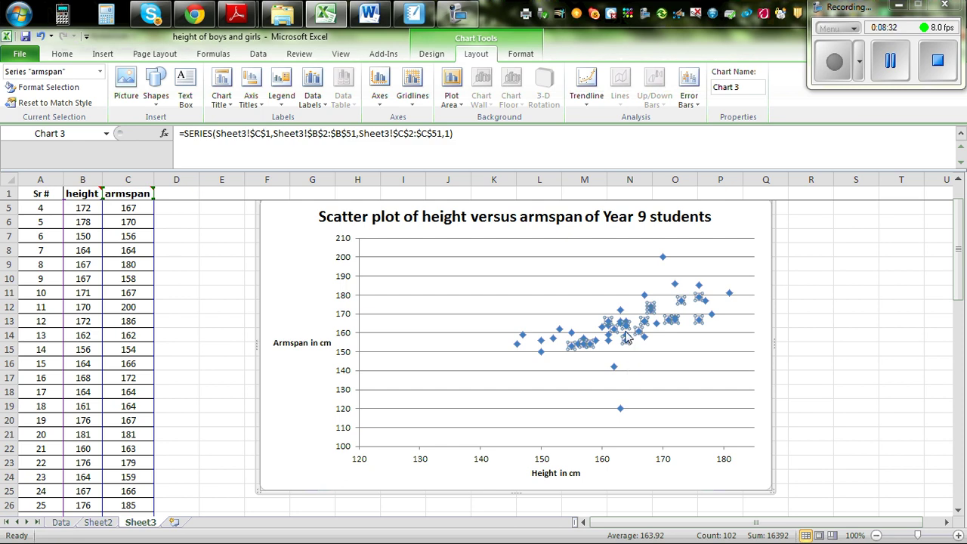
# Add a linear trendline showing y = 0.9022x + 16.184, with the equation moved to the upper left.
pyautogui.click(554, 339)
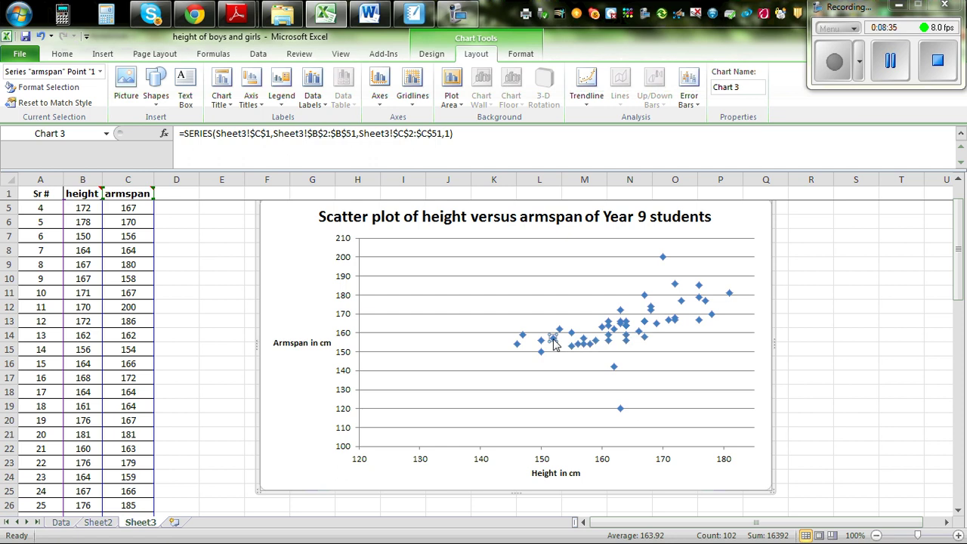
pyautogui.rightClick(625, 327)
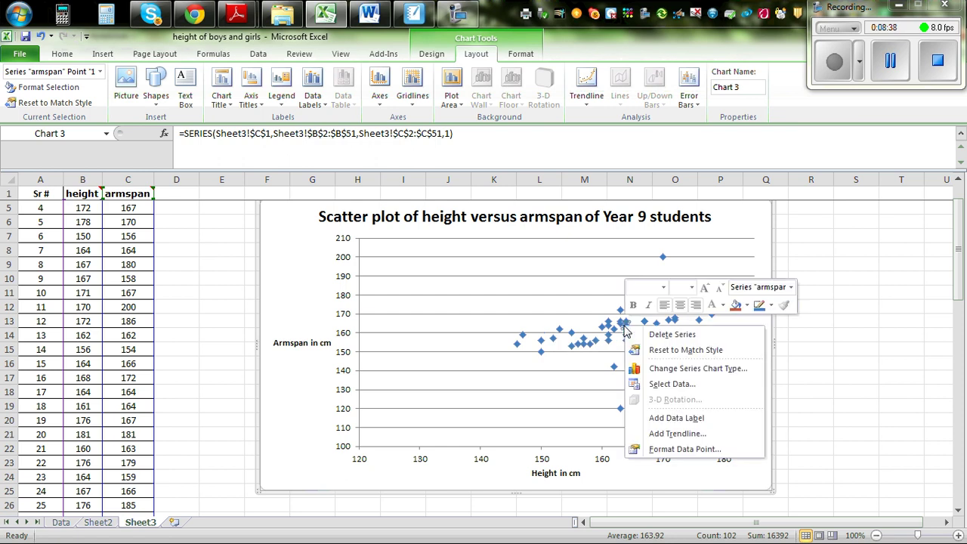
pyautogui.click(675, 434)
pyautogui.moveTo(778, 105); pyautogui.dragTo(695, 92)
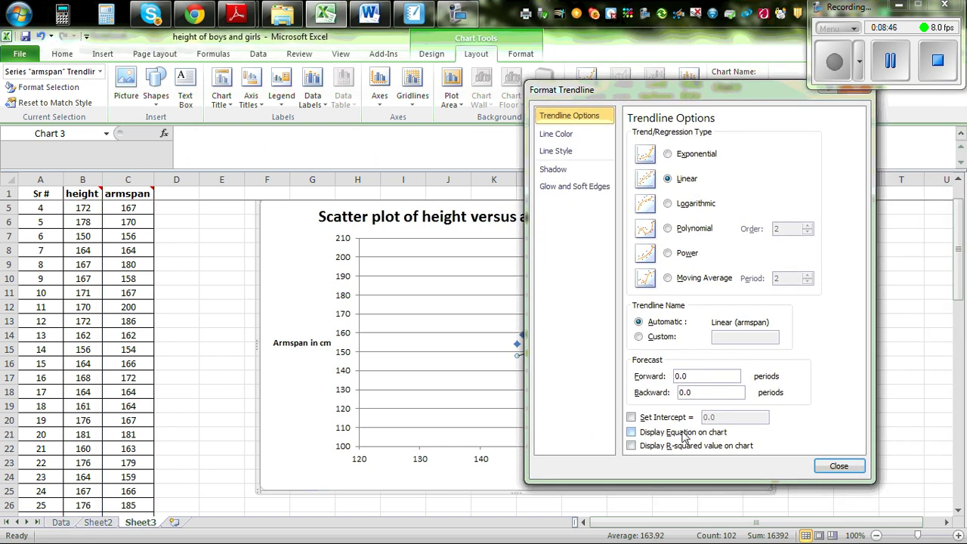
pyautogui.click(630, 431)
pyautogui.click(827, 467)
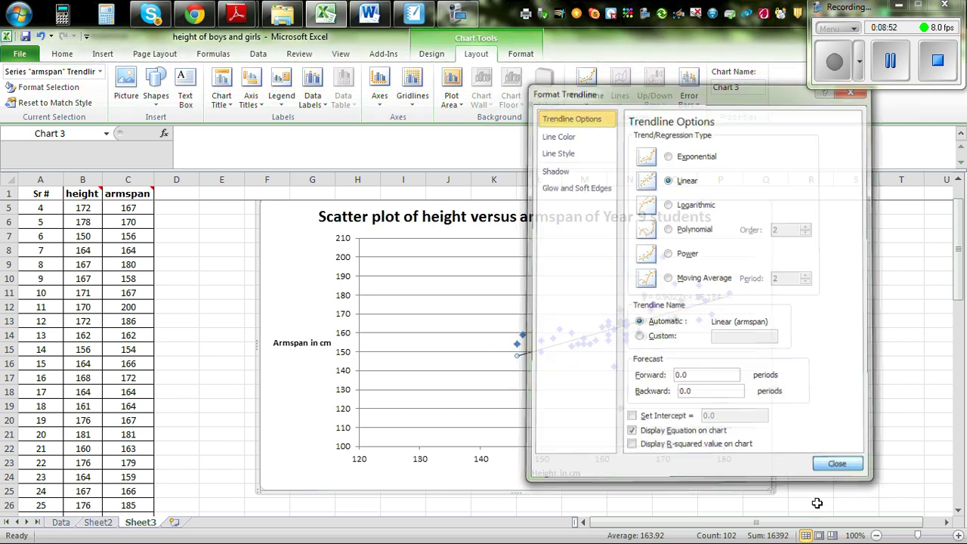
pyautogui.moveTo(672, 294); pyautogui.dragTo(442, 268)
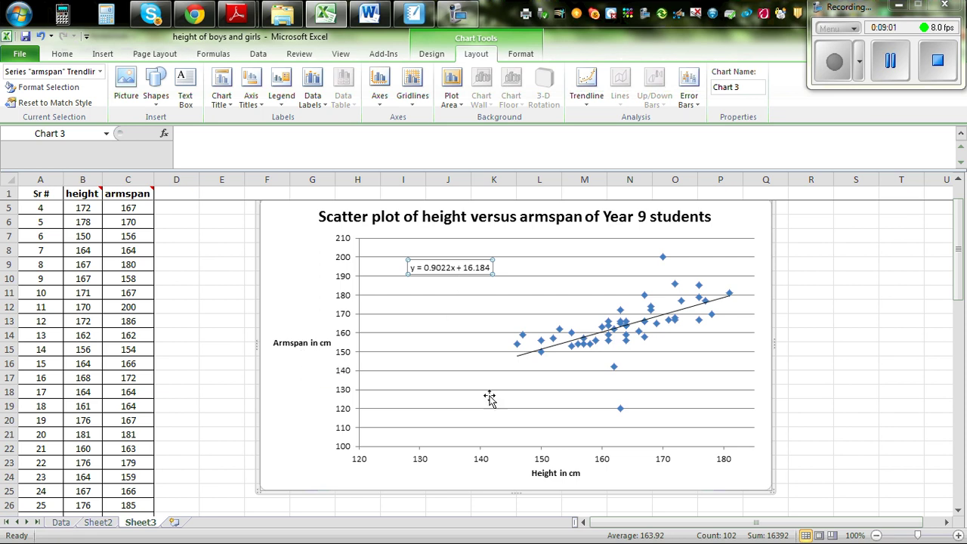
# Replace y with Armspan, drop the extra digits and + 16.184, and append * Height.
pyautogui.click(413, 267)
pyautogui.press('Delete')
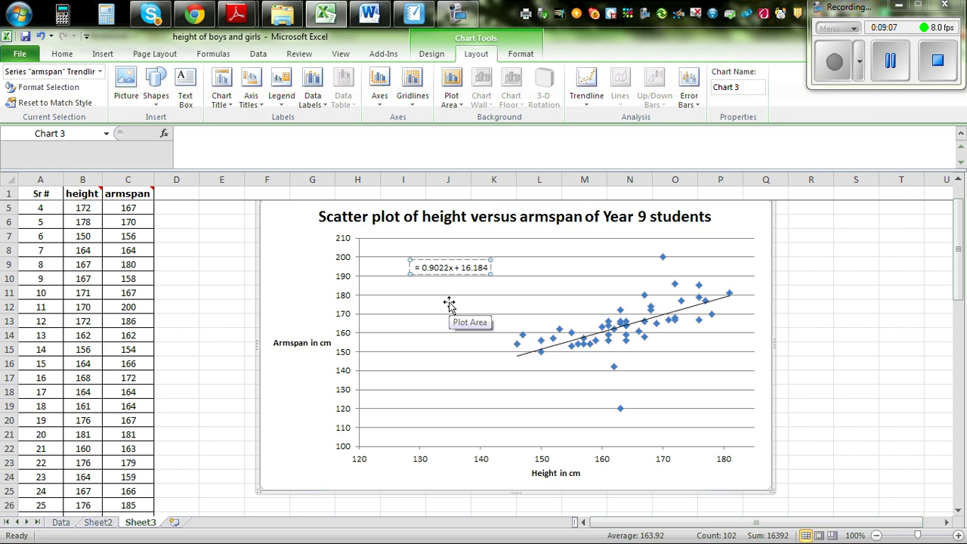
pyautogui.write('Armspan')
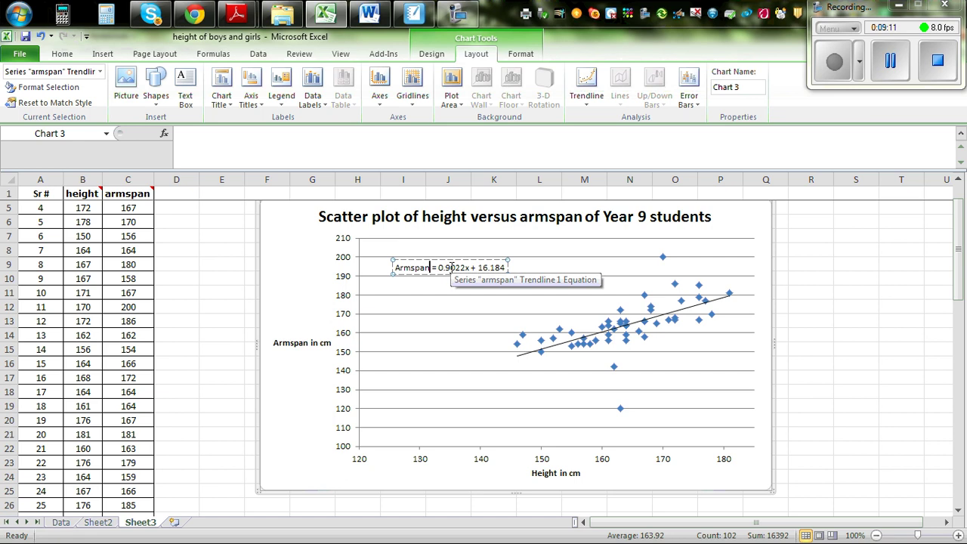
pyautogui.click(451, 268)
pyautogui.press('Delete')
pyautogui.press('Delete')
pyautogui.press('Delete')
pyautogui.press('Delete')
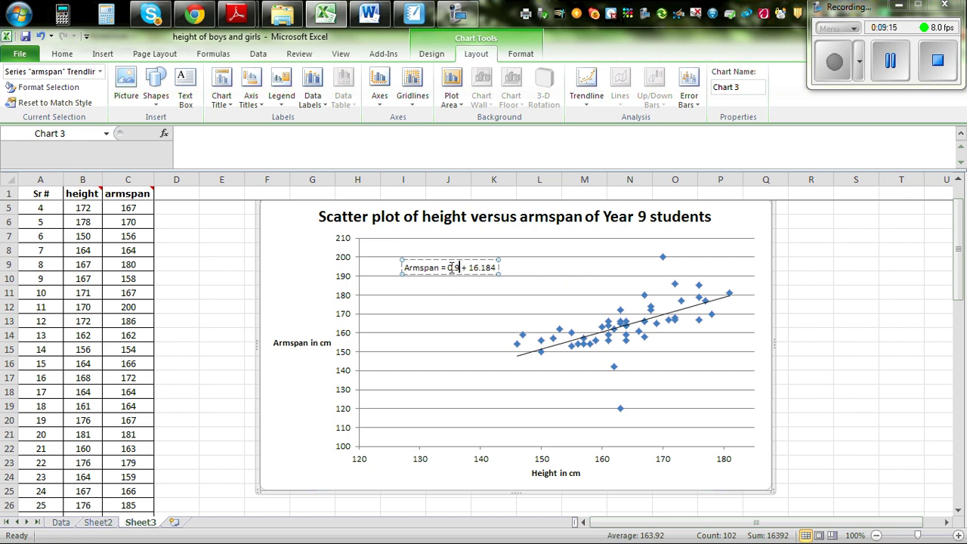
pyautogui.press('Delete')
pyautogui.press('Delete')
pyautogui.press('Delete')
pyautogui.press('Delete')
pyautogui.press('Delete')
pyautogui.press('Delete')
pyautogui.press('Delete')
pyautogui.press('Delete')
pyautogui.press('Delete')
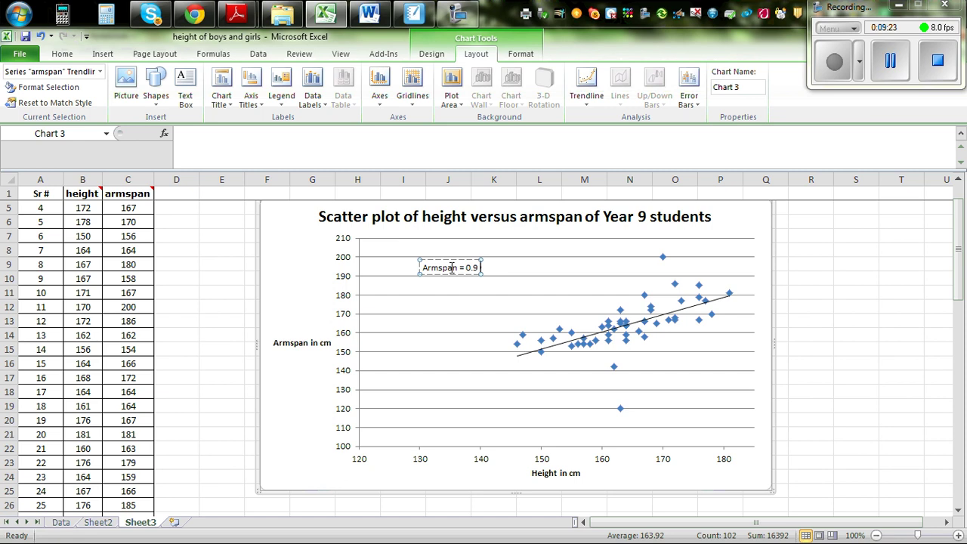
pyautogui.write('*')
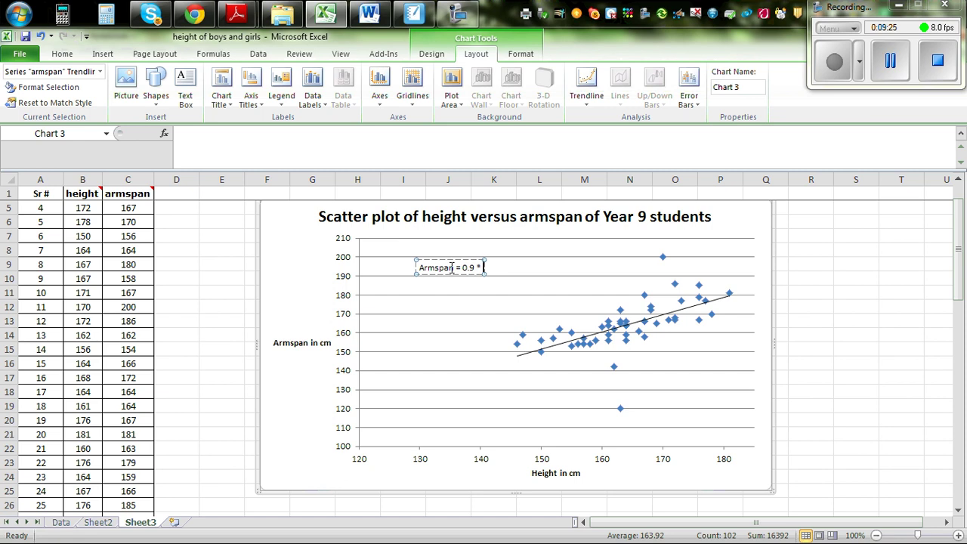
pyautogui.write(' Height')
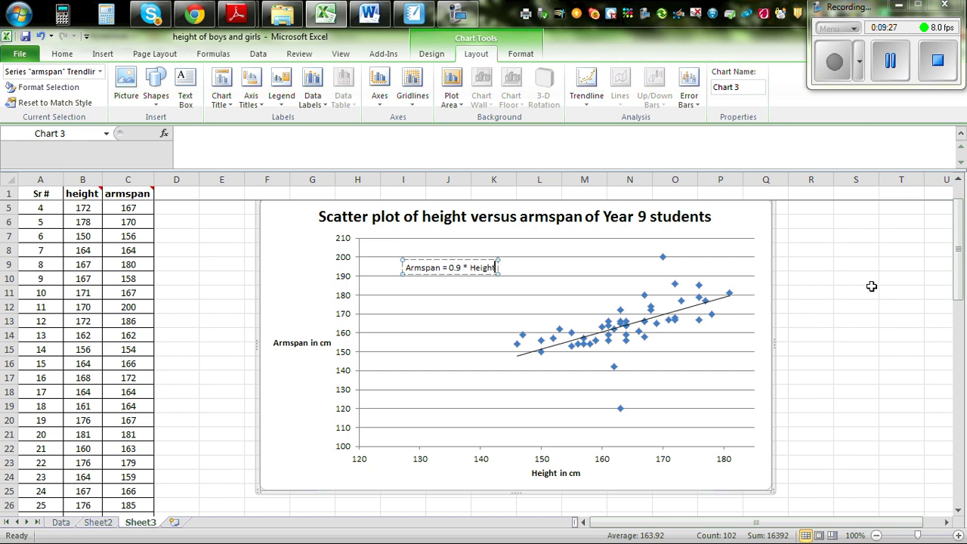
pyautogui.click(908, 292)
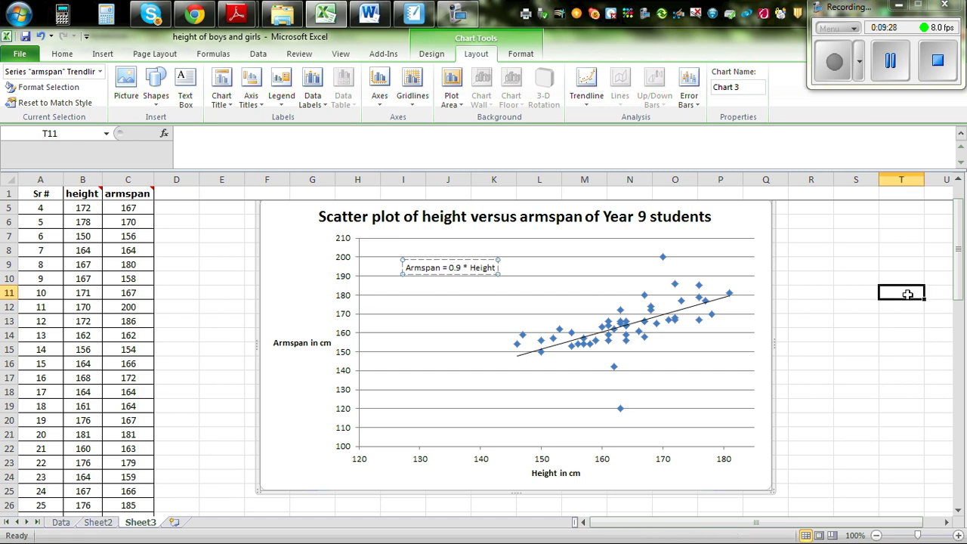
# Reselect the edited equation label box on the chart.
pyautogui.click(440, 270)
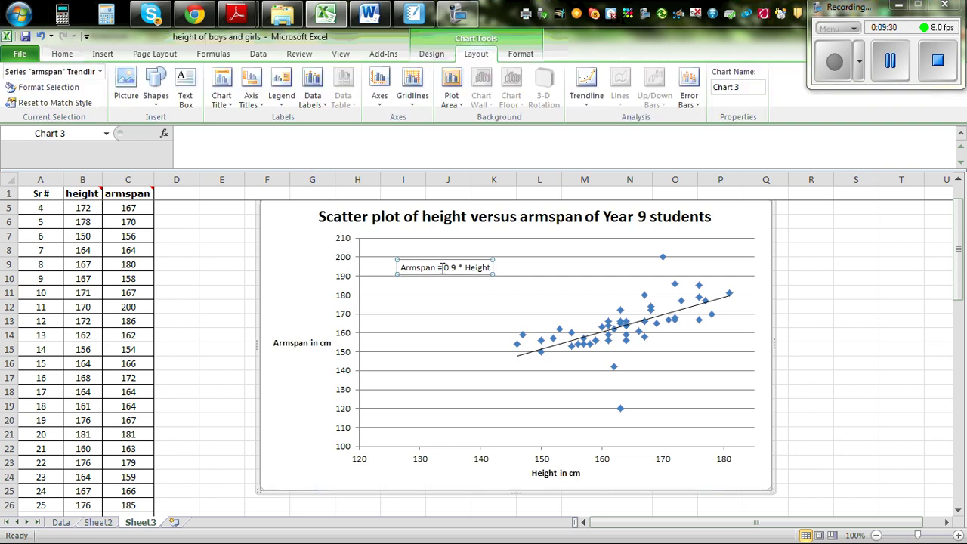
pyautogui.click(490, 270)
pyautogui.click(494, 274)
pyautogui.scroll(1, 868, 300)
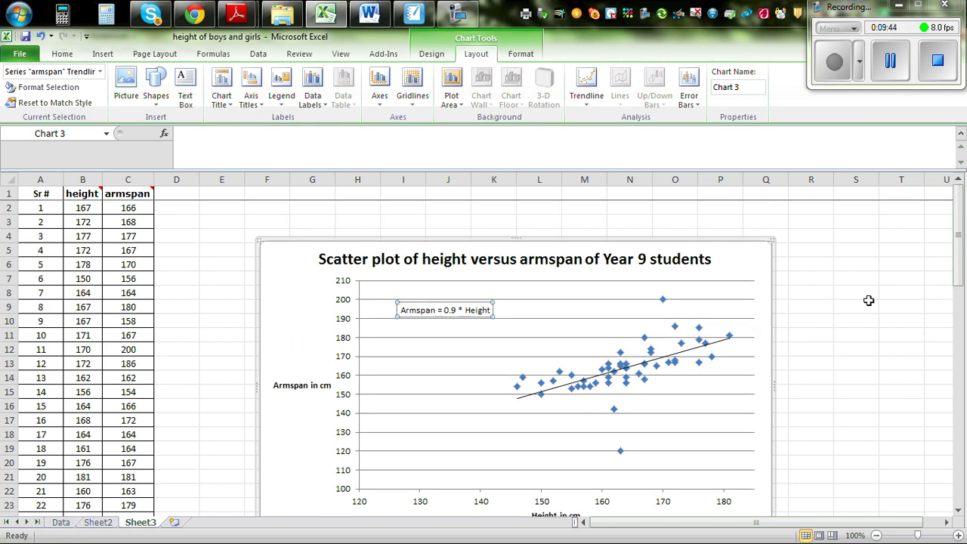
pyautogui.scroll(-1, 869, 301)
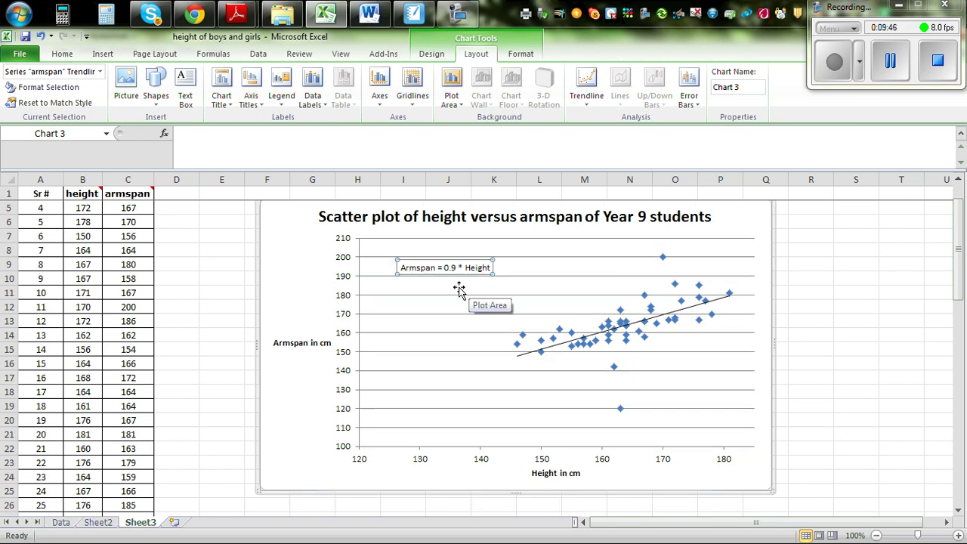